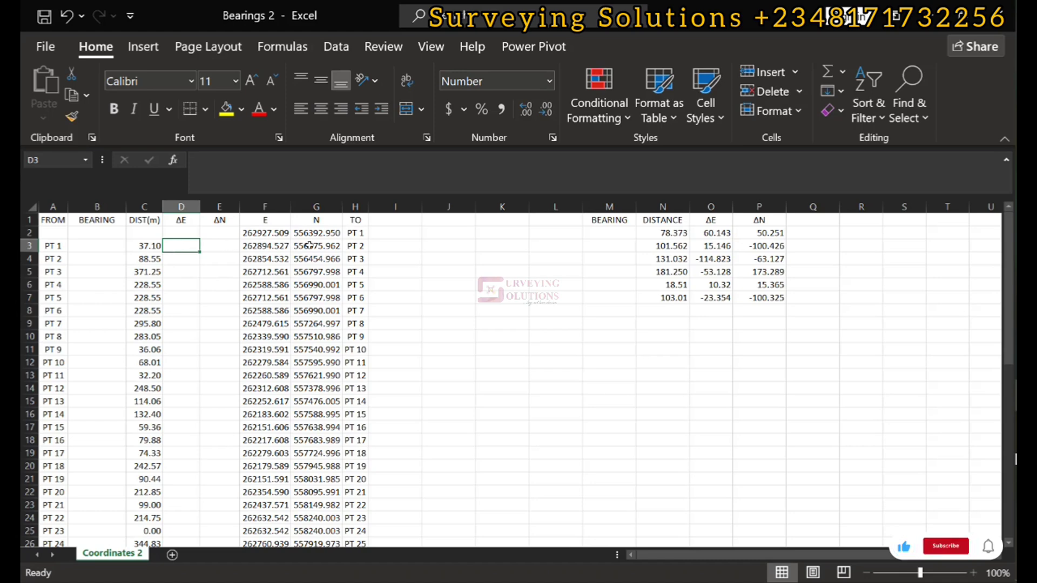
# Step: Examine the distance formula in C3 and the bearing formula notes in Word, and return to the Excel worksheet
pyautogui.click(143, 246)
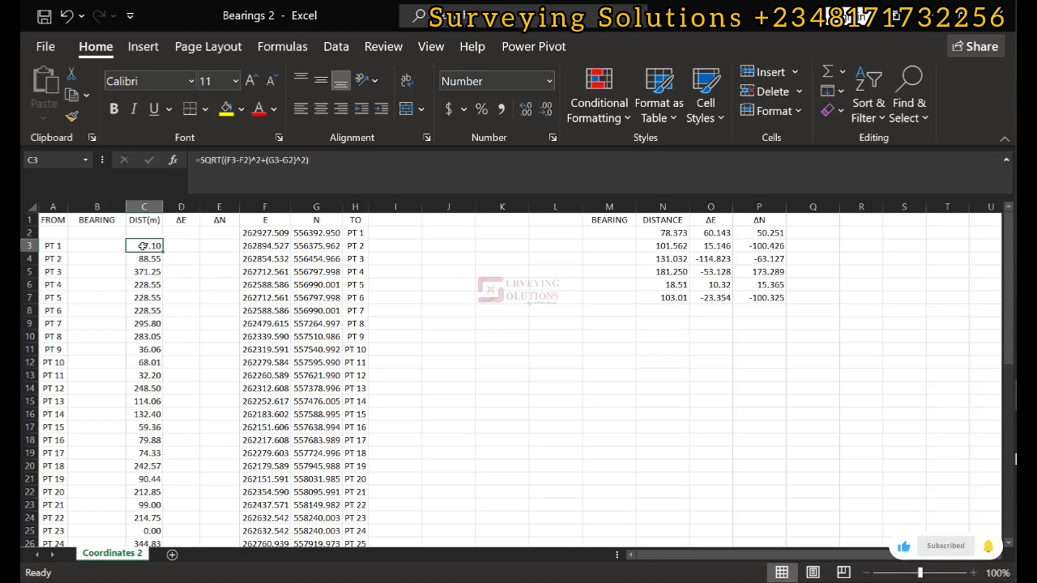
pyautogui.click(176, 247)
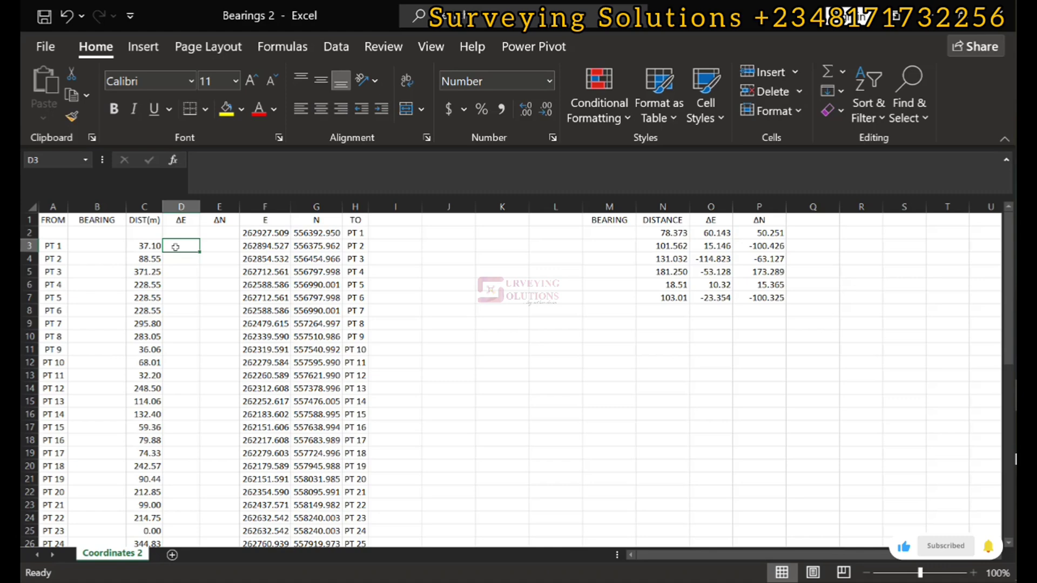
pyautogui.hotkey('alt', 'Tab')
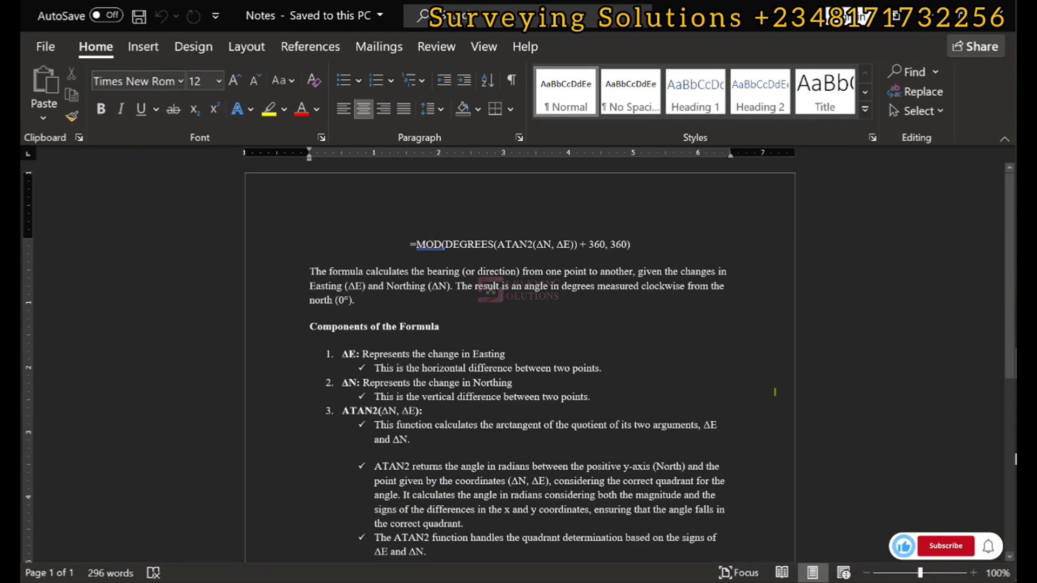
pyautogui.hotkey('alt', 'Tab')
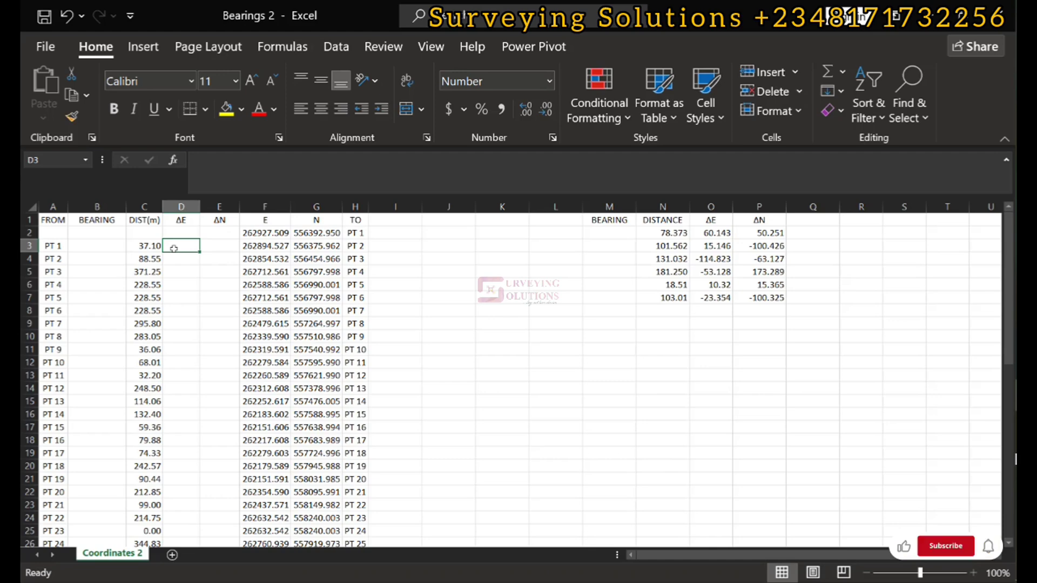
# Step: Enter the formula =F3-F2 in cell D3 to compute the change in easting from PT 1 to PT 2
pyautogui.write('=')
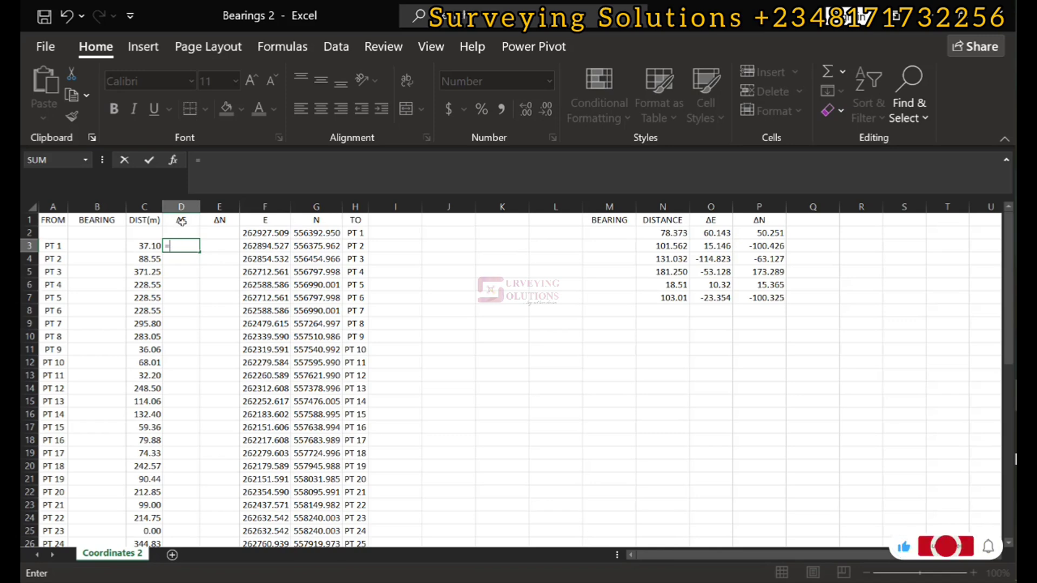
pyautogui.click(266, 246)
pyautogui.write('-')
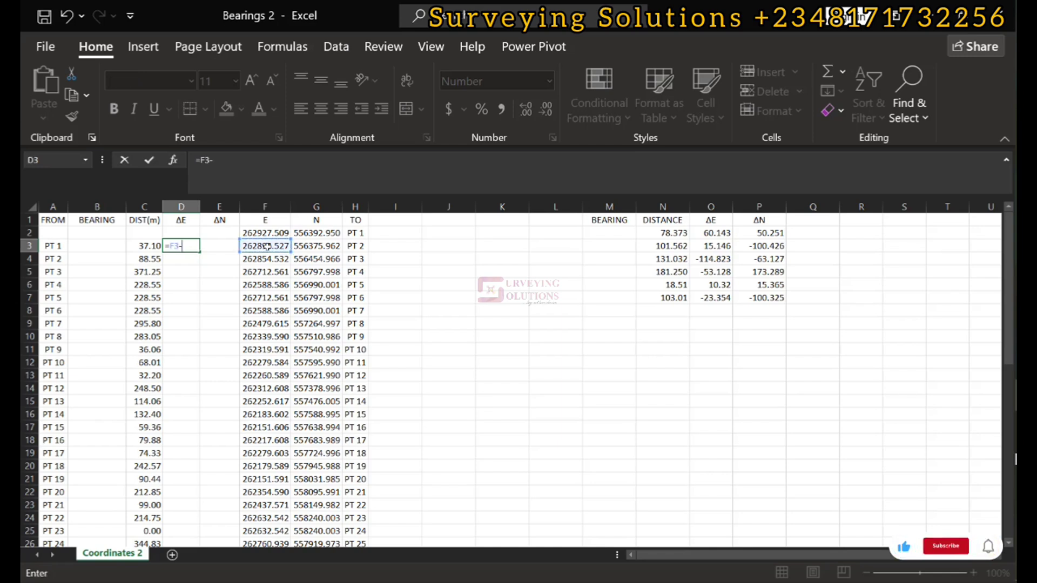
pyautogui.click(268, 234)
pyautogui.press('Return')
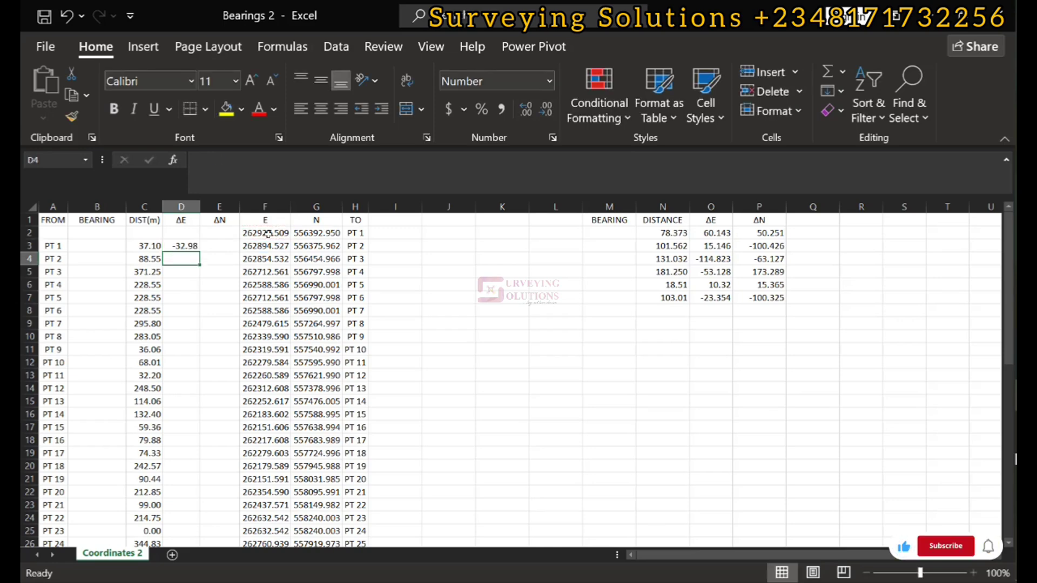
# Step: Extend the ΔE formula from D3 across to E3 for the change in northing and check its cell references
pyautogui.click(185, 246)
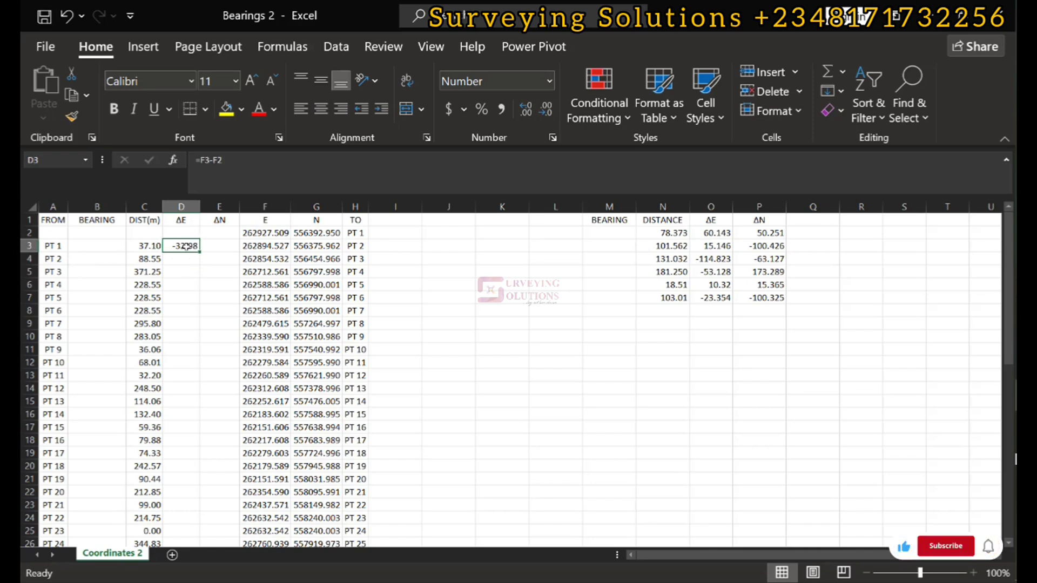
pyautogui.moveTo(200, 252); pyautogui.dragTo(229, 251)
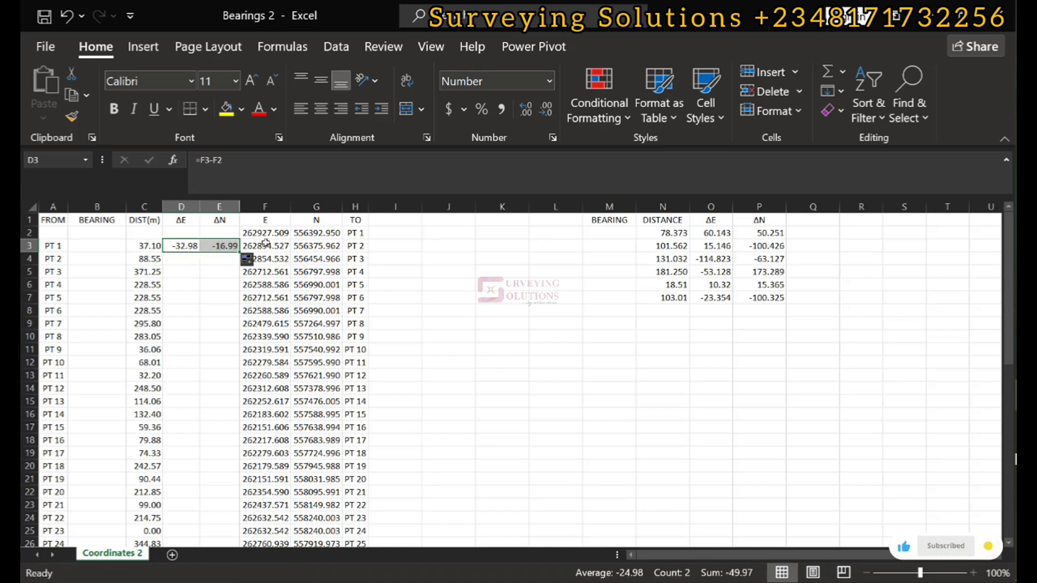
pyautogui.click(223, 246)
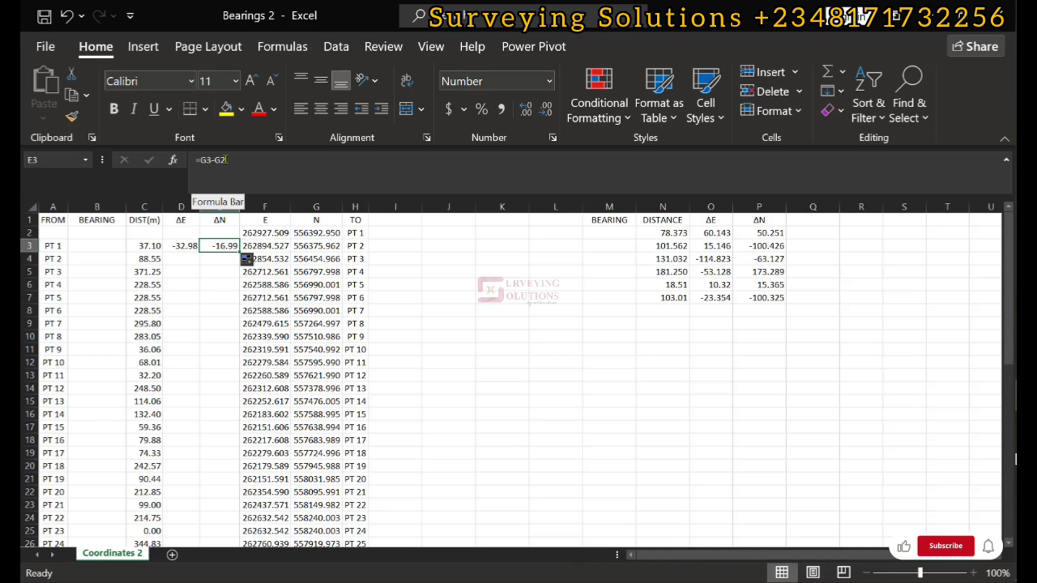
pyautogui.doubleClick(219, 246)
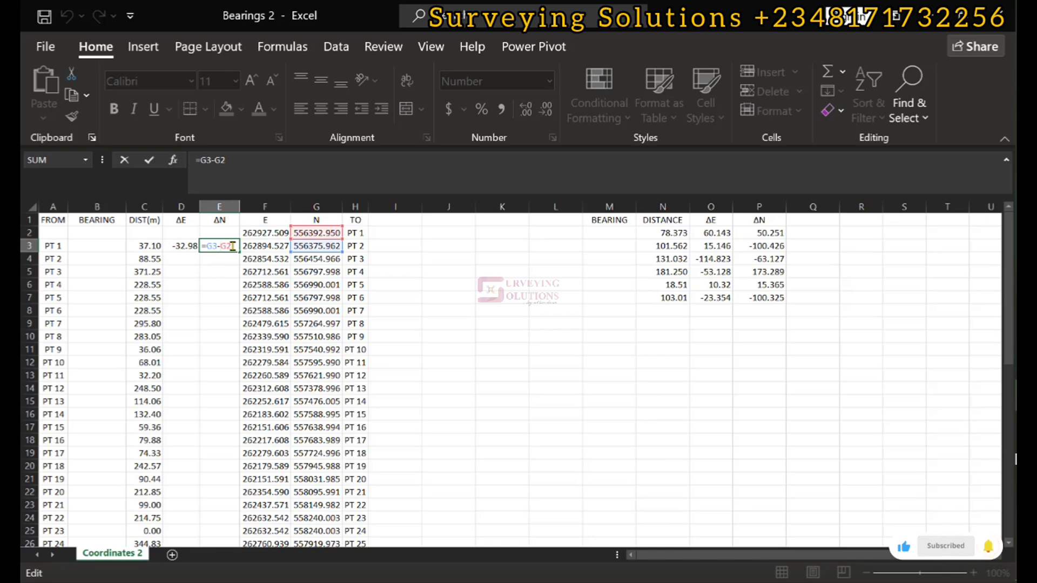
pyautogui.press('Return')
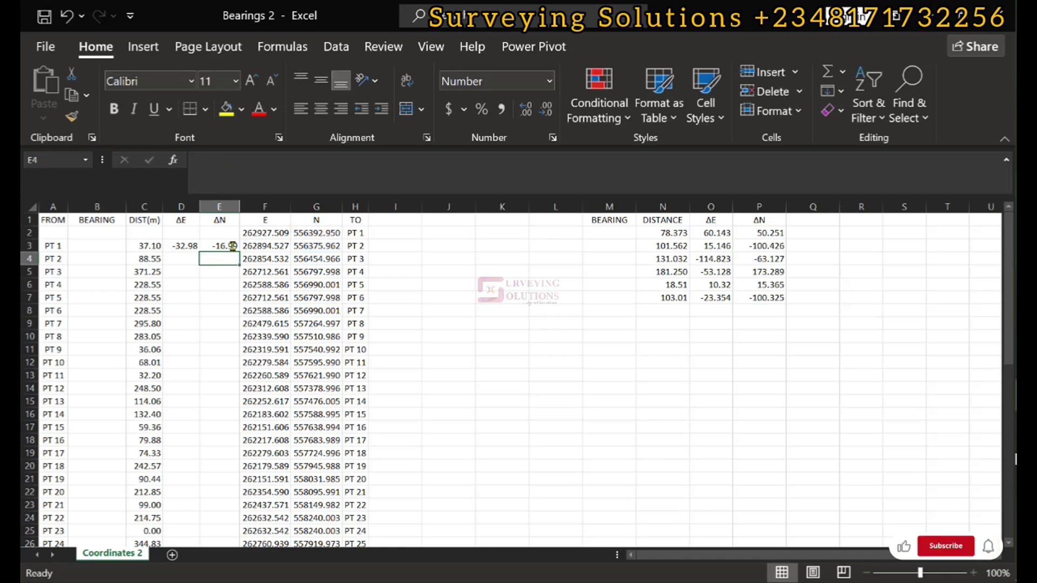
# Step: Fill the ΔE formula from D3 down to D53 and check the cell references used in D8
pyautogui.click(184, 247)
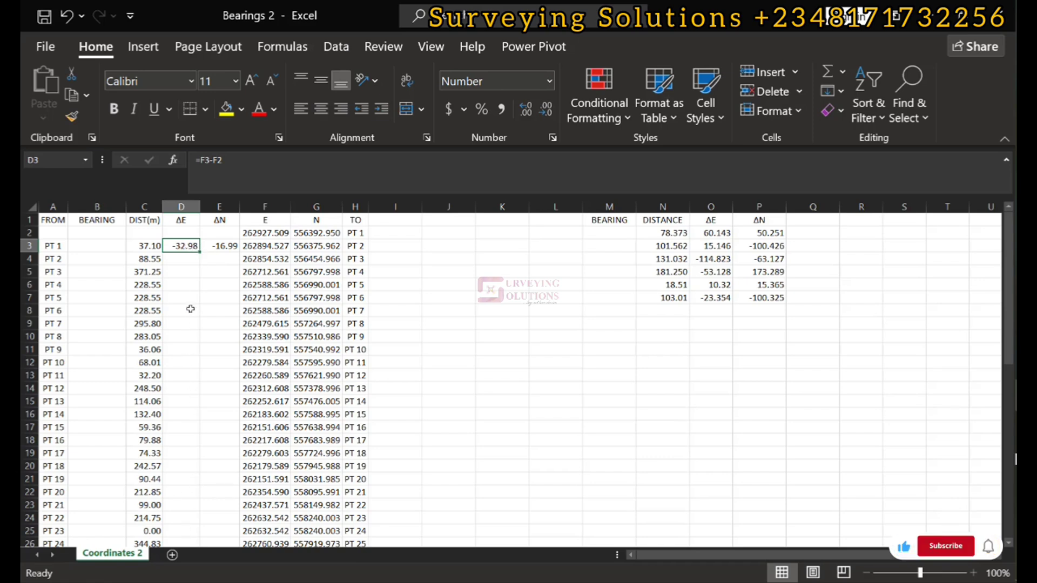
pyautogui.doubleClick(199, 253)
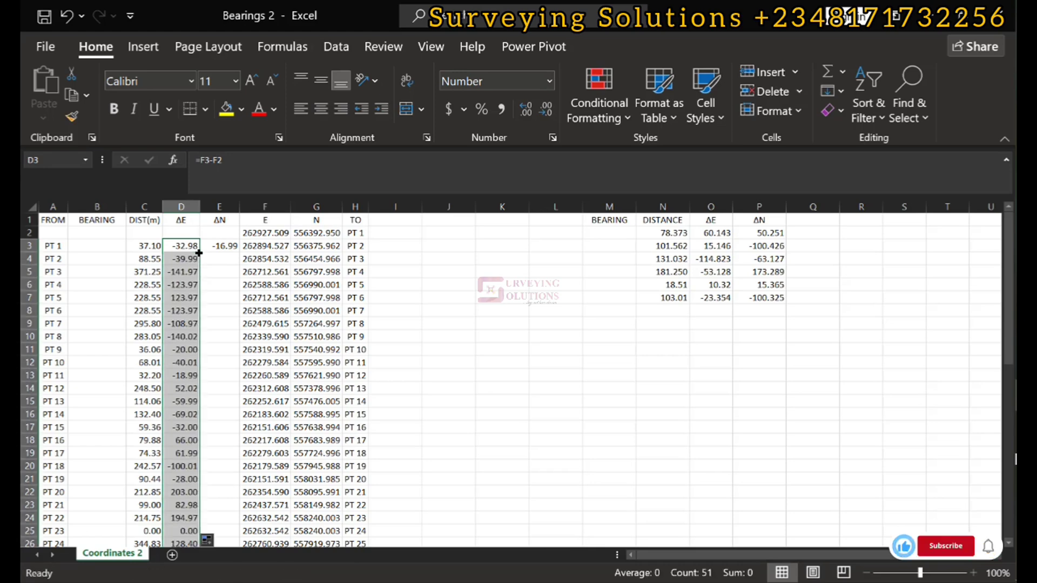
pyautogui.scroll(-7, 182, 254)
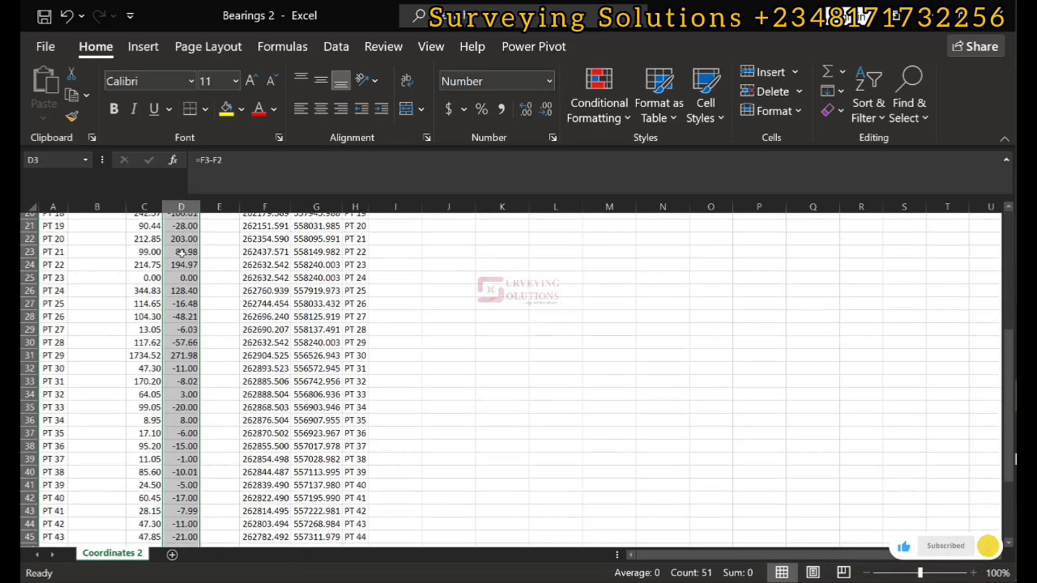
pyautogui.scroll(-4, 182, 254)
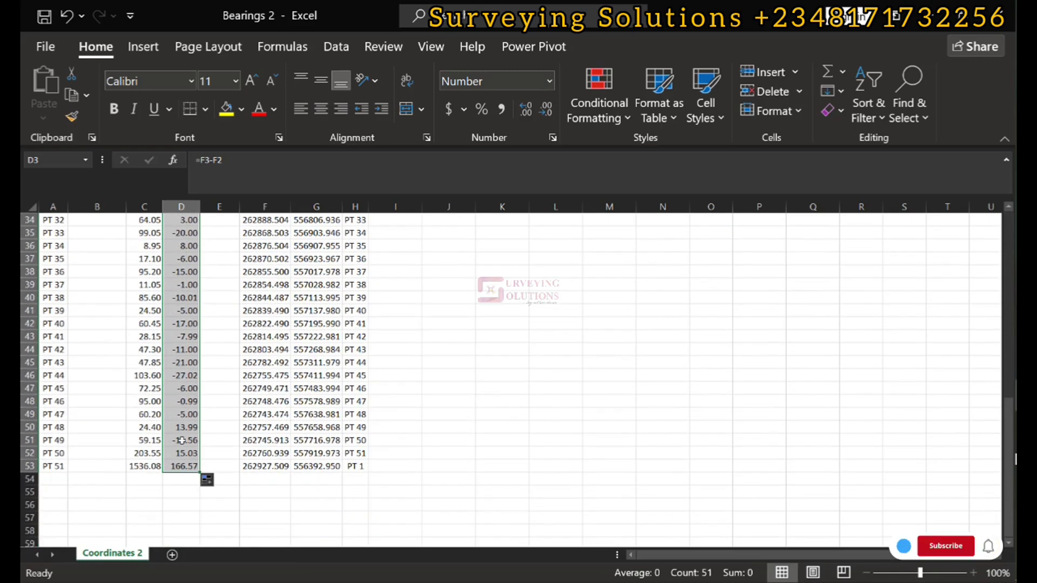
pyautogui.scroll(11, 182, 447)
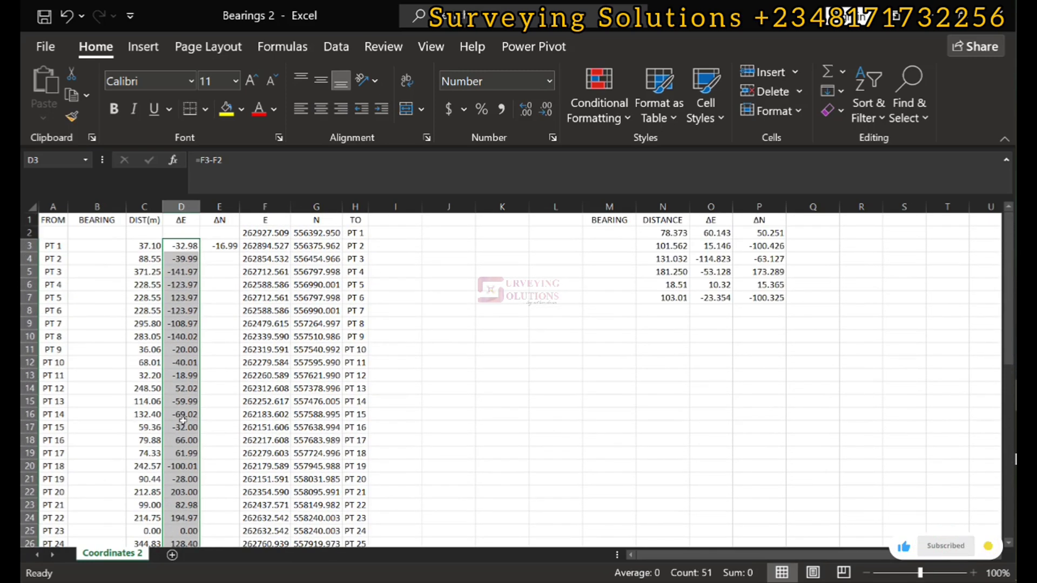
pyautogui.doubleClick(187, 311)
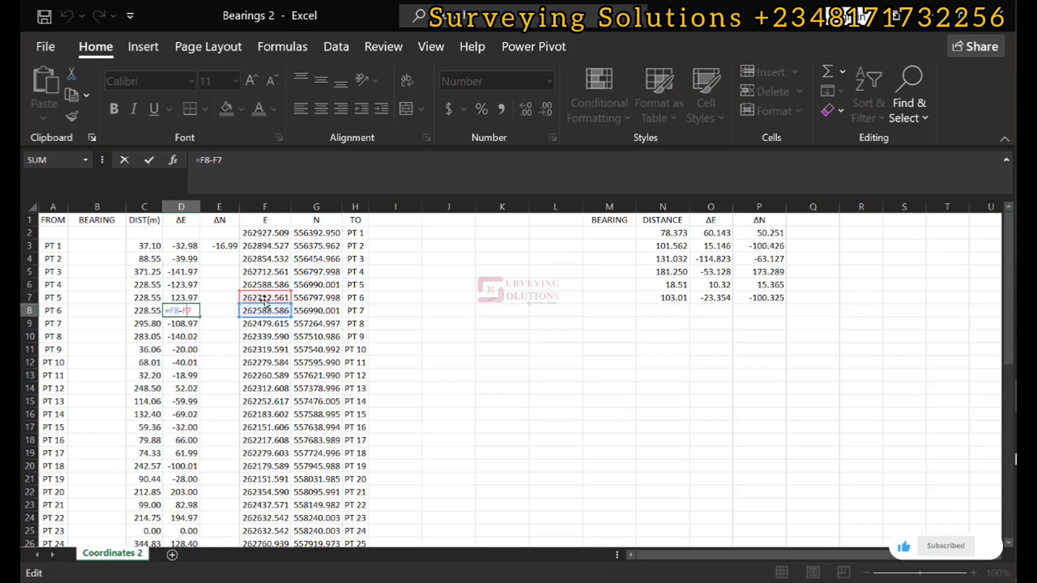
pyautogui.hotkey('ctrl', 'Return')
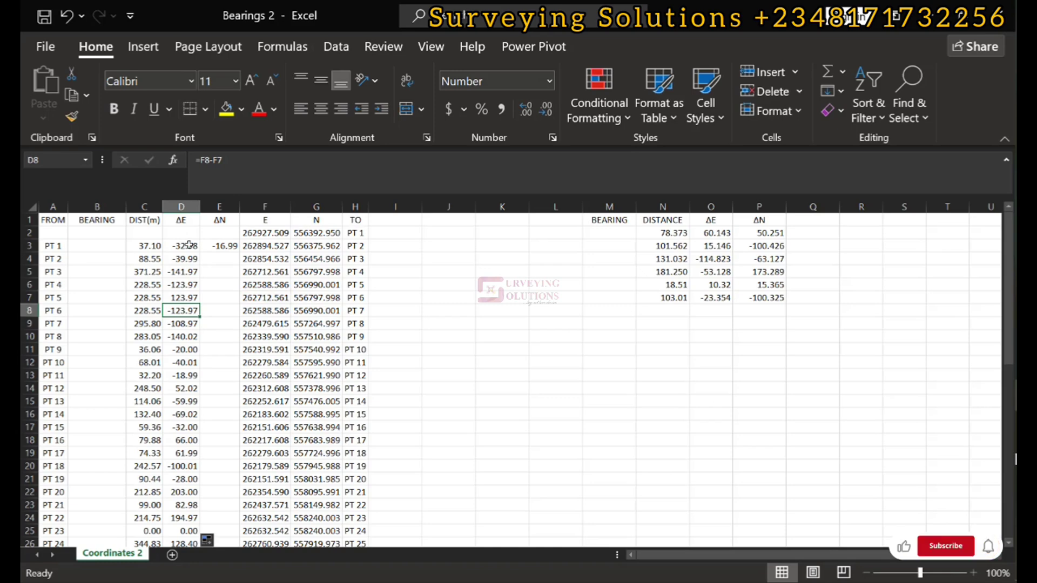
# Step: Fill the ΔN formula from E3 down to E53 and check the cell references used in E46
pyautogui.click(223, 245)
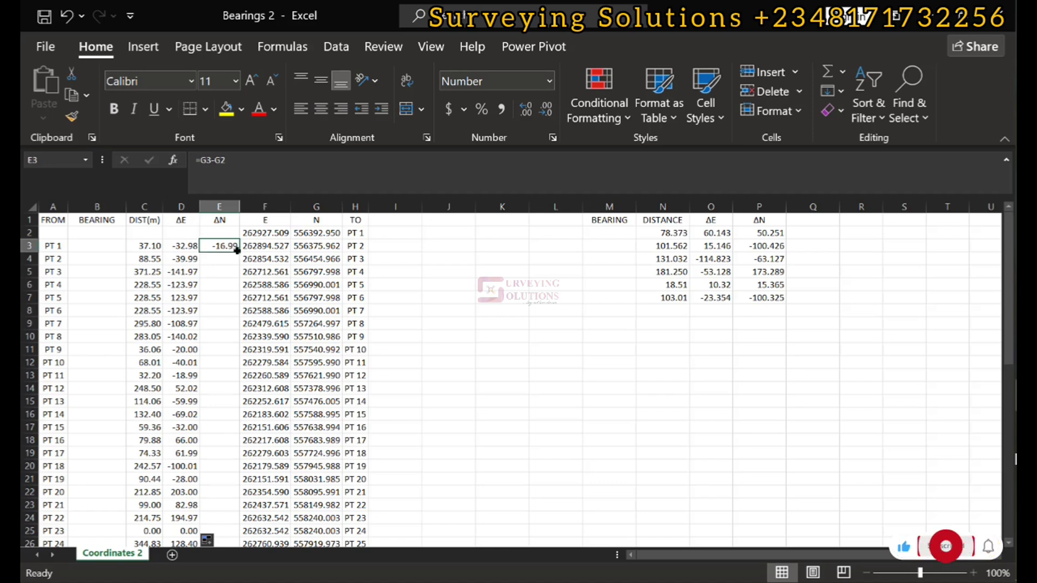
pyautogui.doubleClick(238, 251)
pyautogui.scroll(-13, 226, 258)
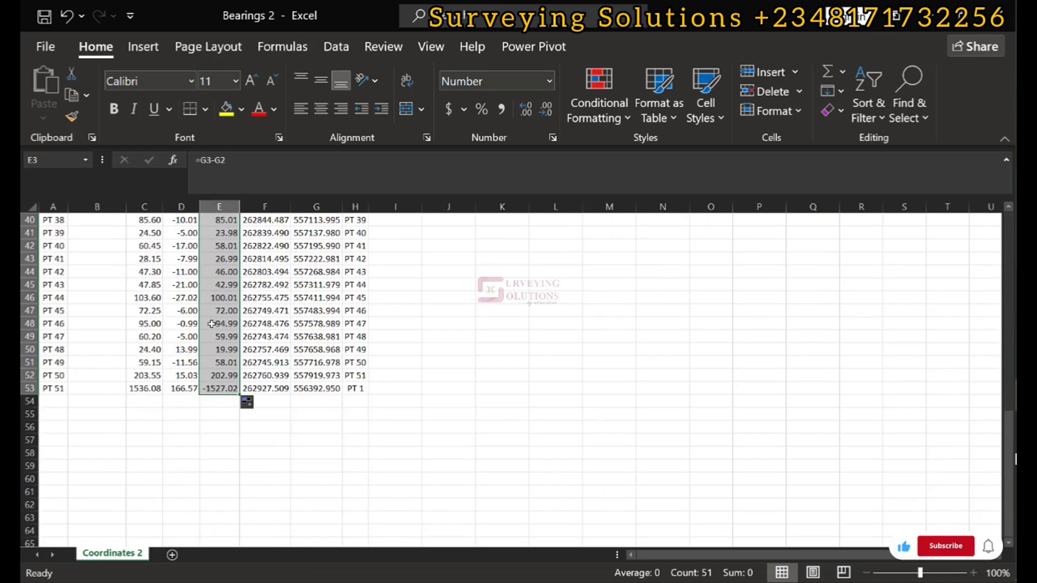
pyautogui.doubleClick(226, 297)
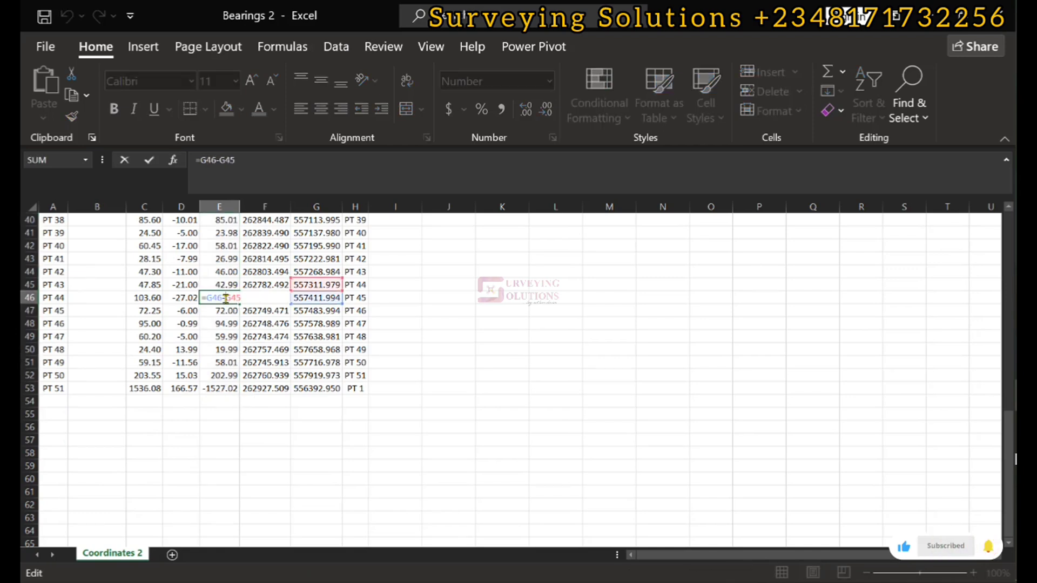
pyautogui.press('Escape')
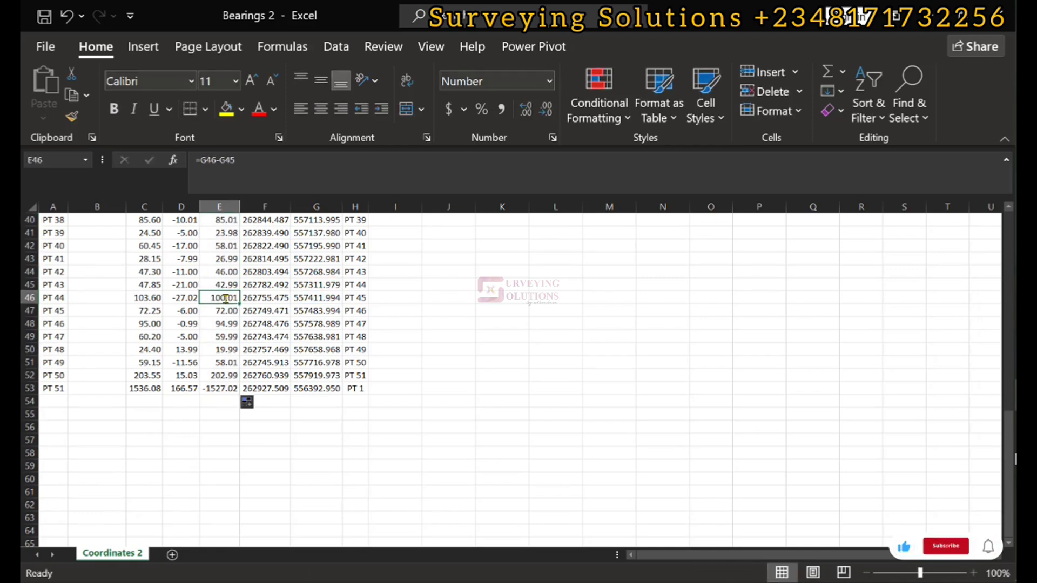
pyautogui.scroll(13, 226, 297)
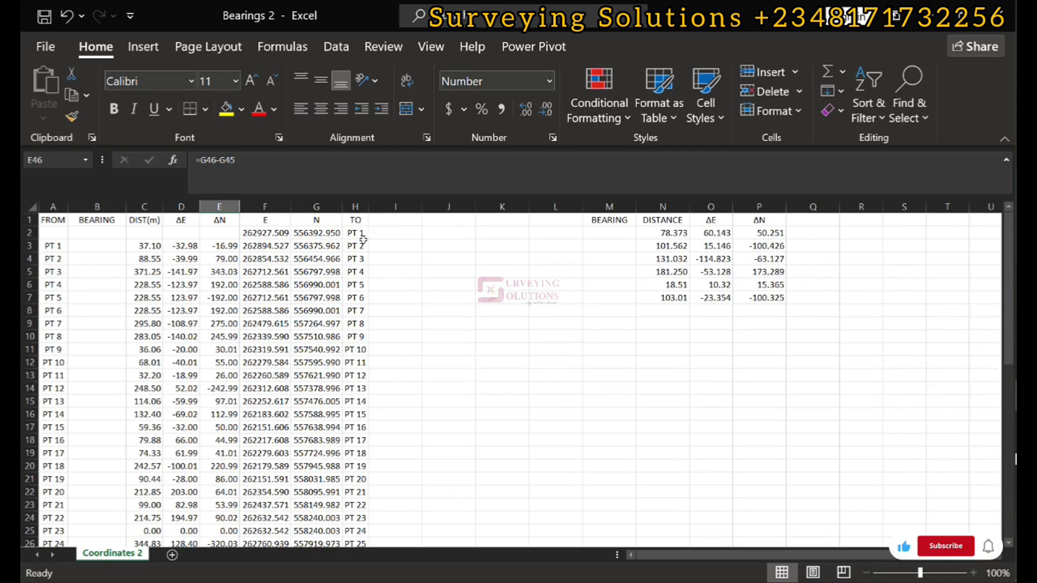
pyautogui.scroll(-13, 355, 234)
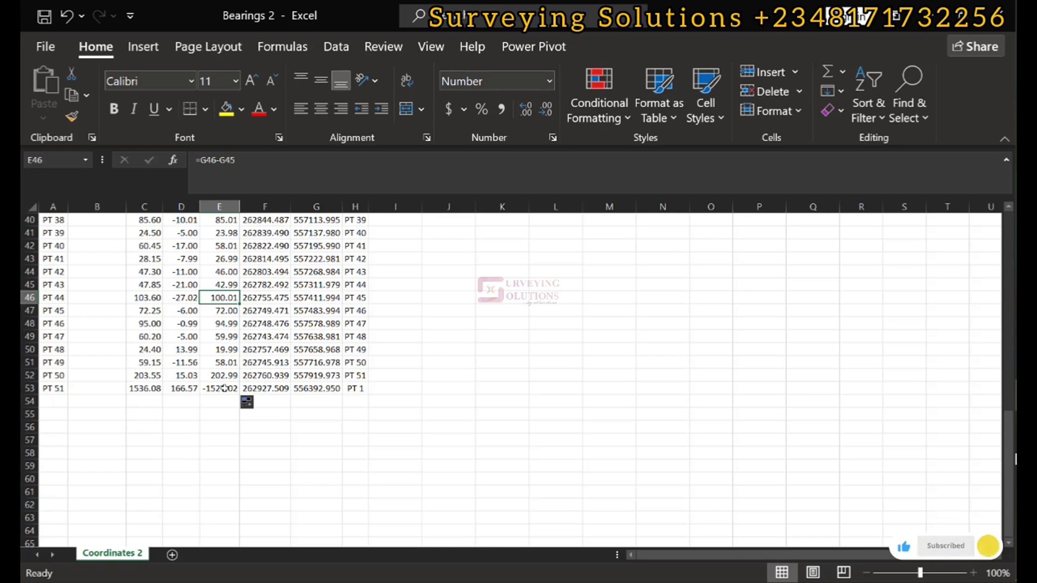
pyautogui.scroll(13, 229, 385)
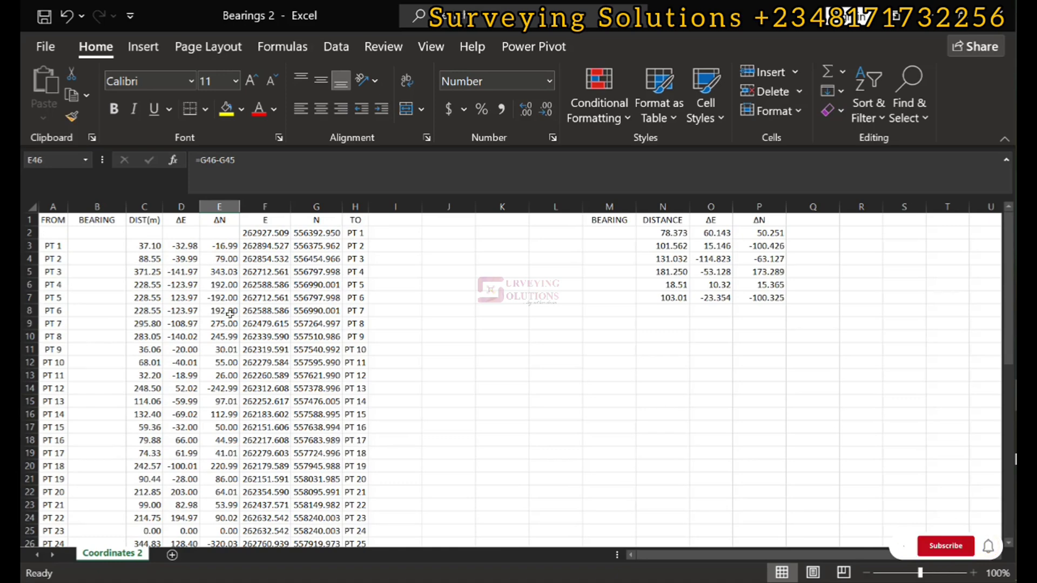
# Step: Select the ΔE values in D3:D53 and review the whole column and its total
pyautogui.moveTo(183, 247); pyautogui.dragTo(182, 547)
pyautogui.scroll(4, 185, 391)
pyautogui.scroll(-12, 186, 390)
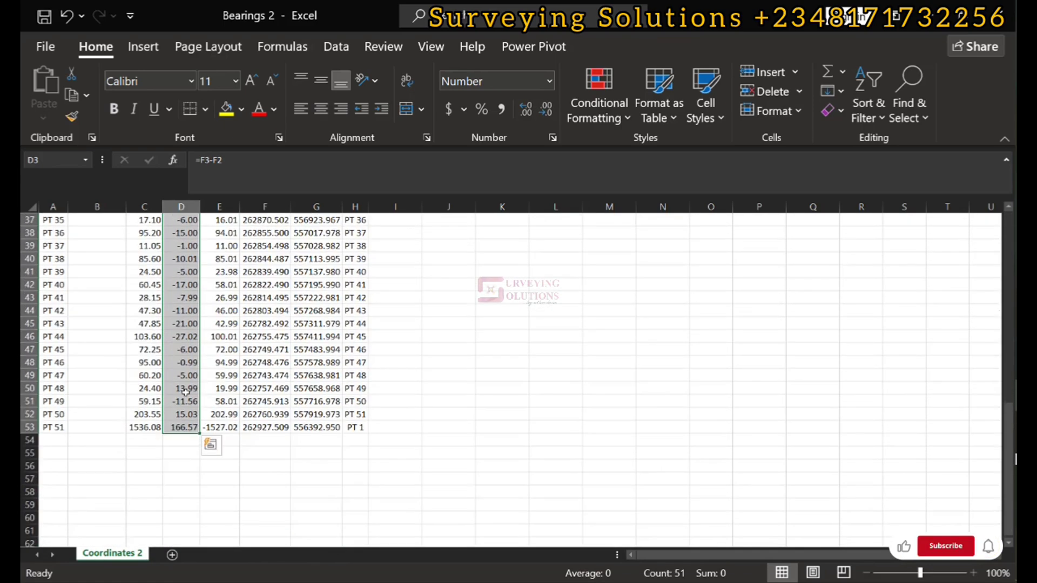
pyautogui.scroll(8, 181, 413)
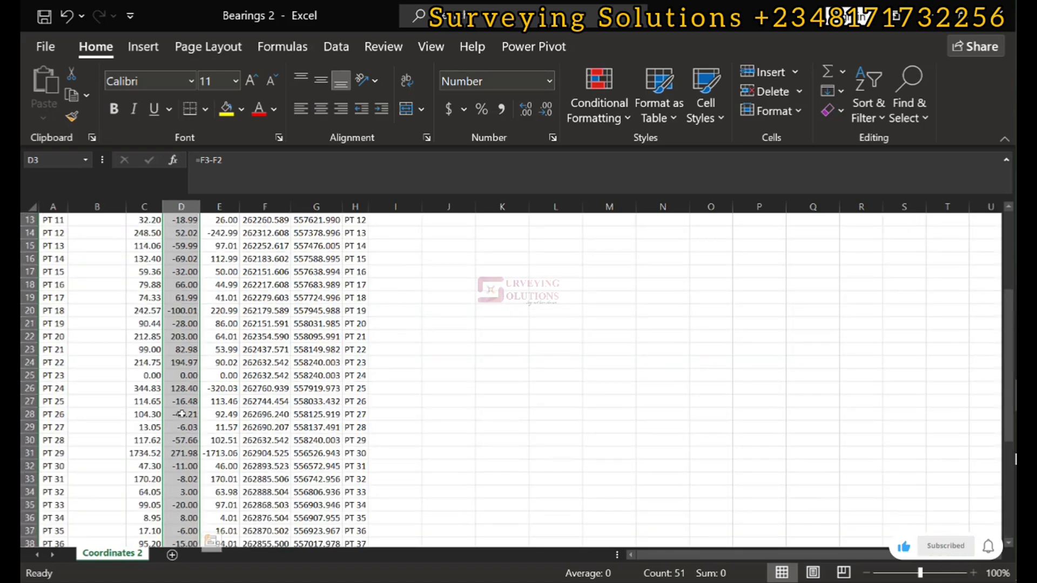
pyautogui.scroll(4, 181, 414)
pyautogui.scroll(-10, 181, 413)
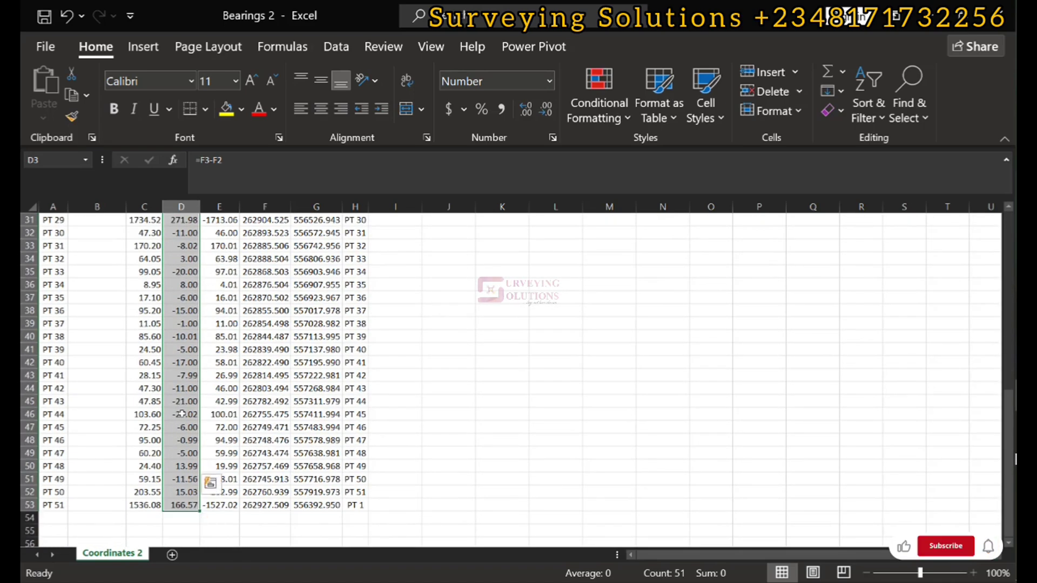
pyautogui.scroll(-3, 178, 435)
# Step: Total the ΔE column in cell D55 with the formula =SUM(D3:D53)
pyautogui.click(179, 417)
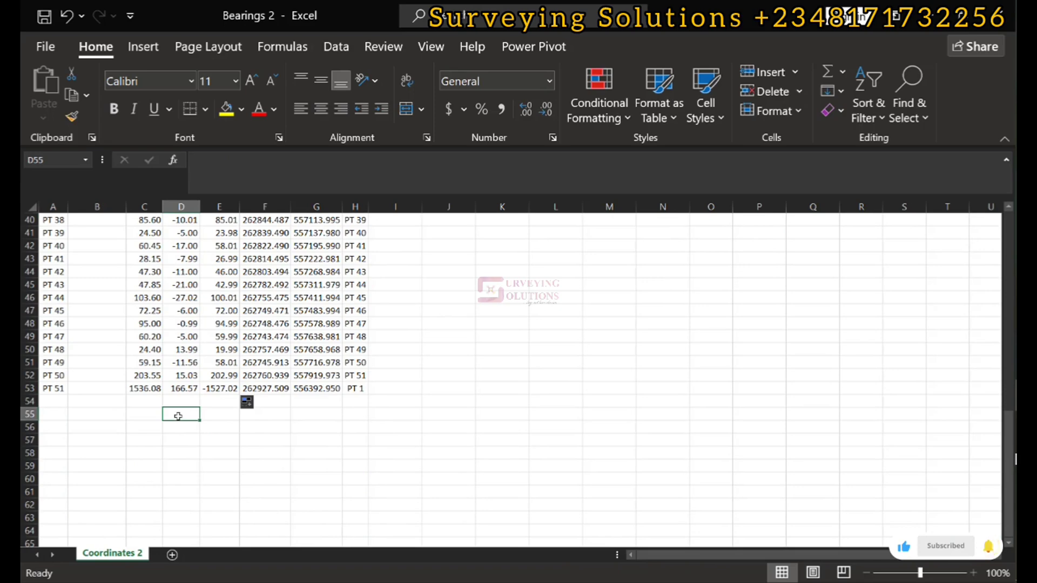
pyautogui.write('=sum')
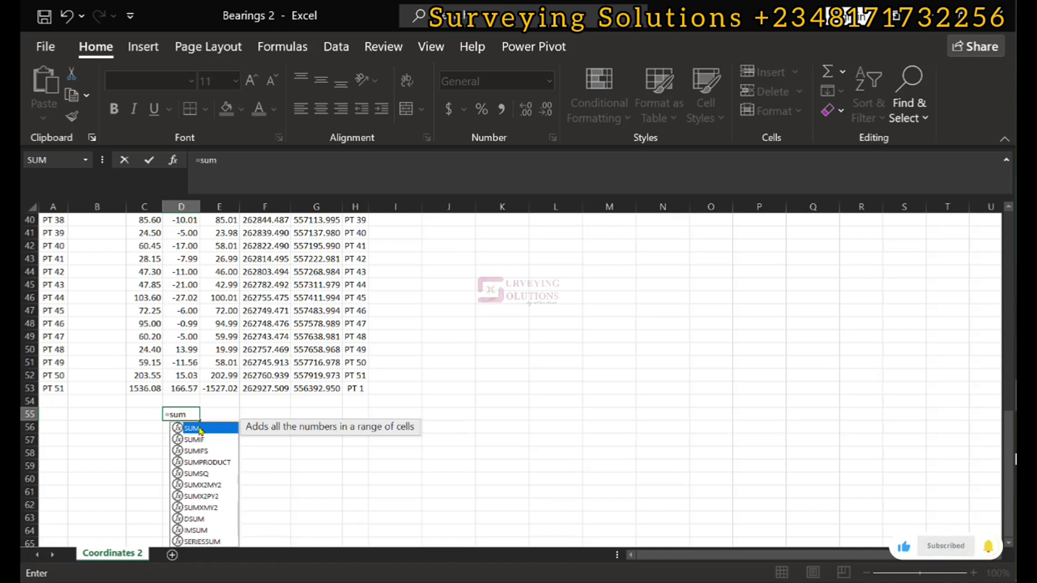
pyautogui.doubleClick(194, 428)
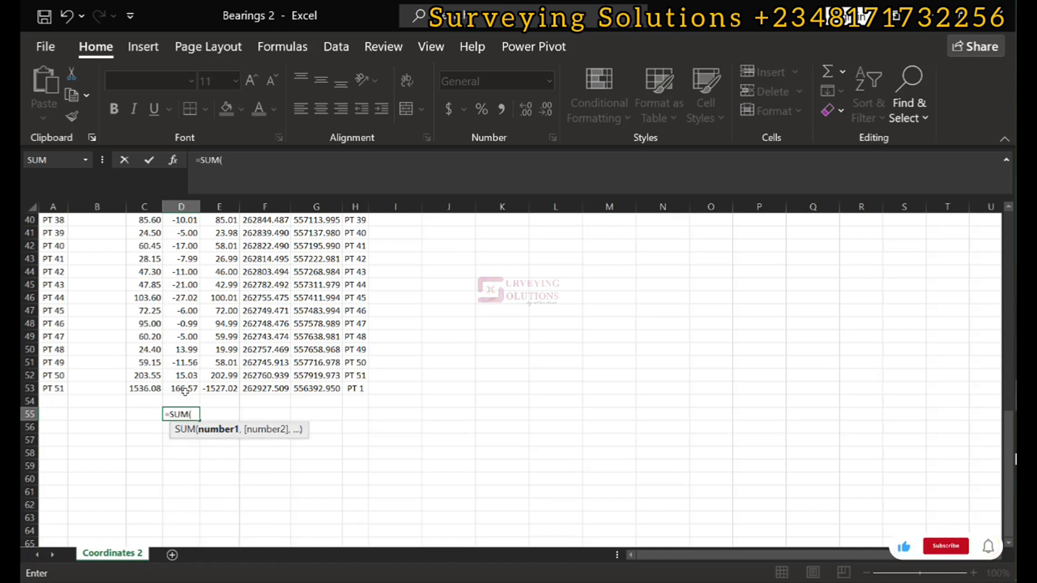
pyautogui.click(184, 388)
pyautogui.moveTo(185, 362); pyautogui.dragTo(170, 245)
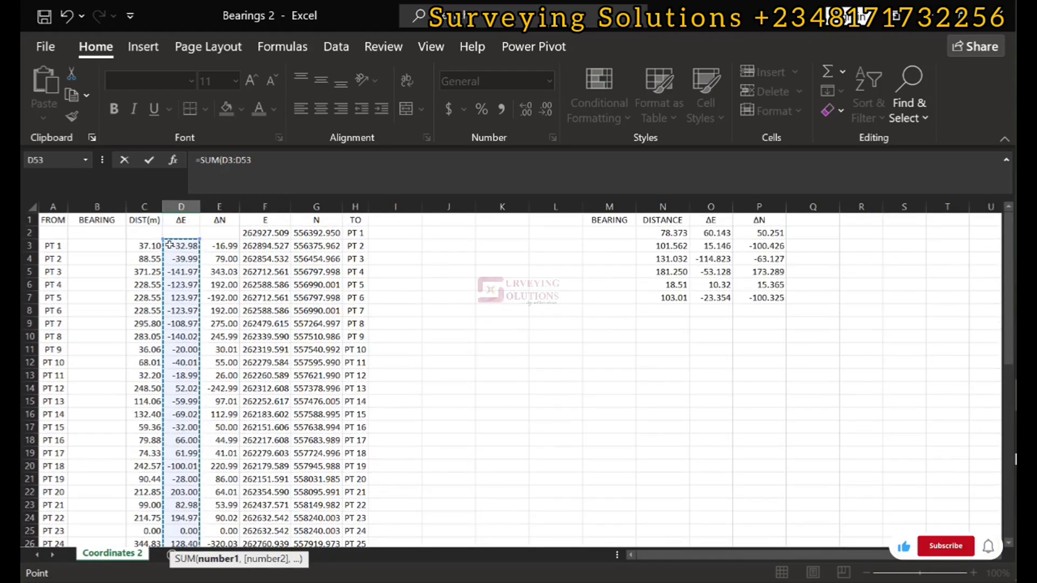
pyautogui.press('Return')
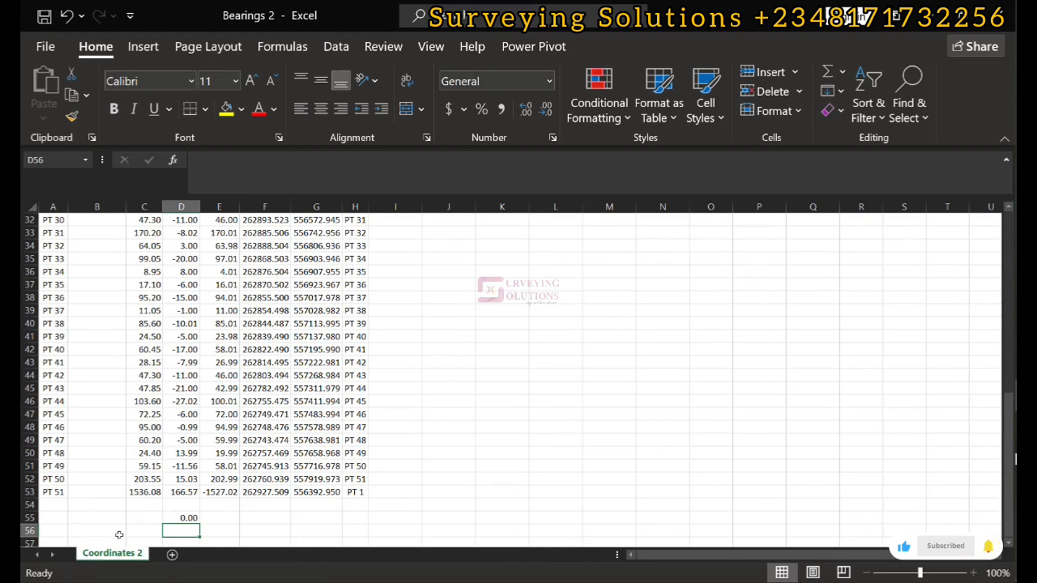
pyautogui.click(184, 519)
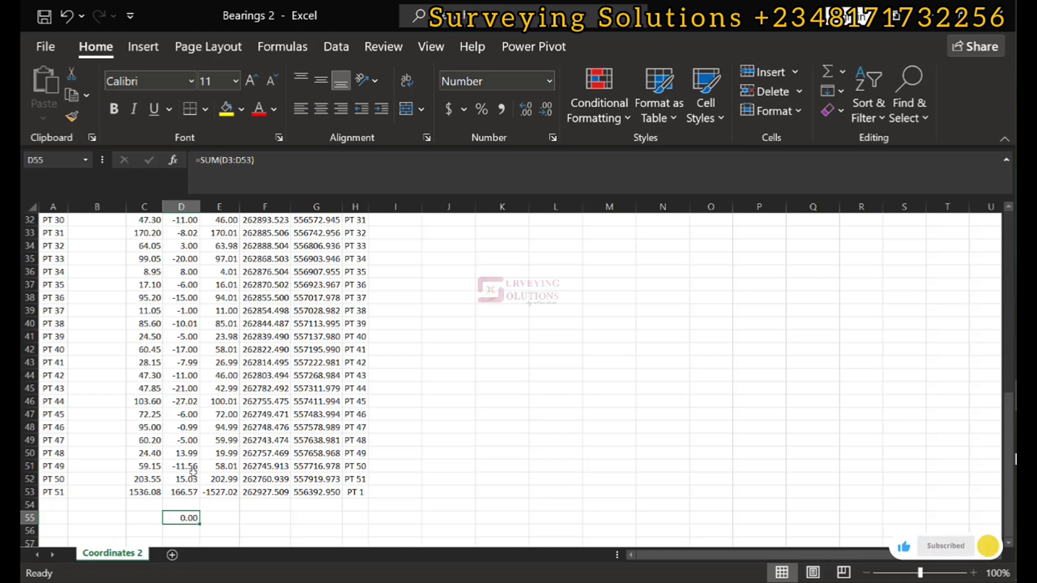
# Step: Copy the ΔE total formula from D55 across to E55 to total the ΔN column
pyautogui.scroll(10, 193, 473)
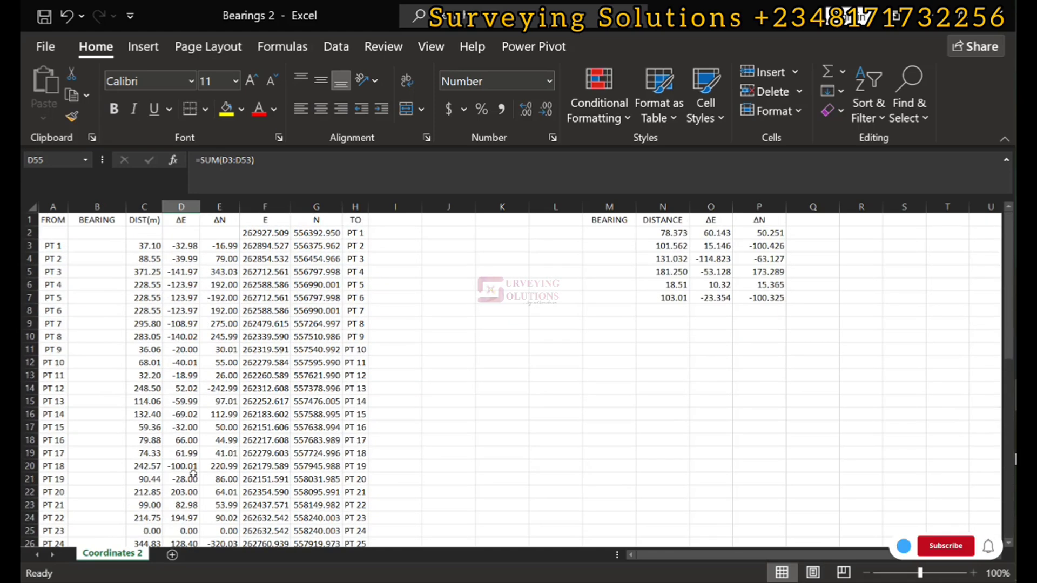
pyautogui.scroll(-10, 193, 473)
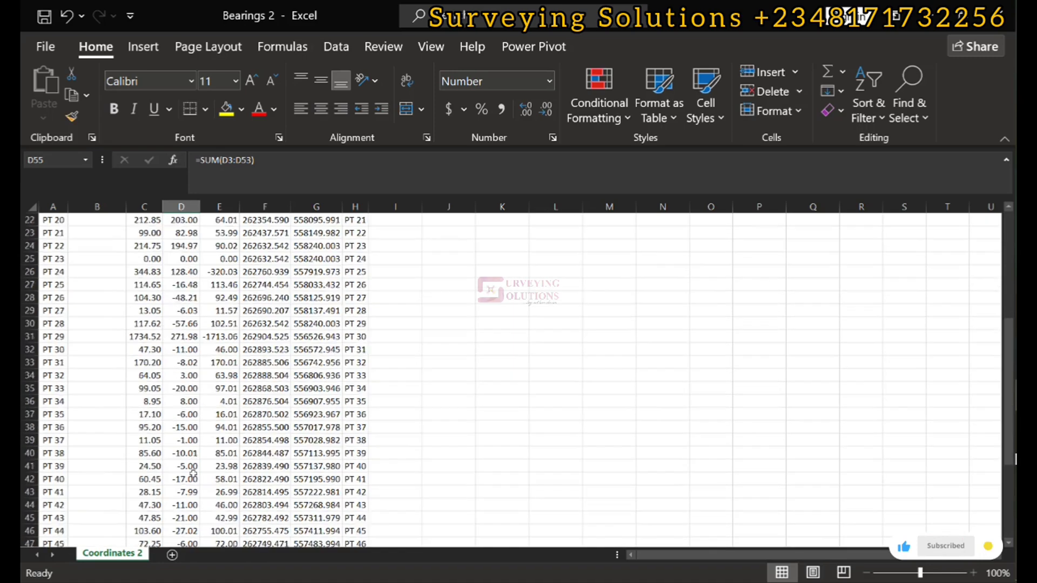
pyautogui.scroll(-2, 192, 473)
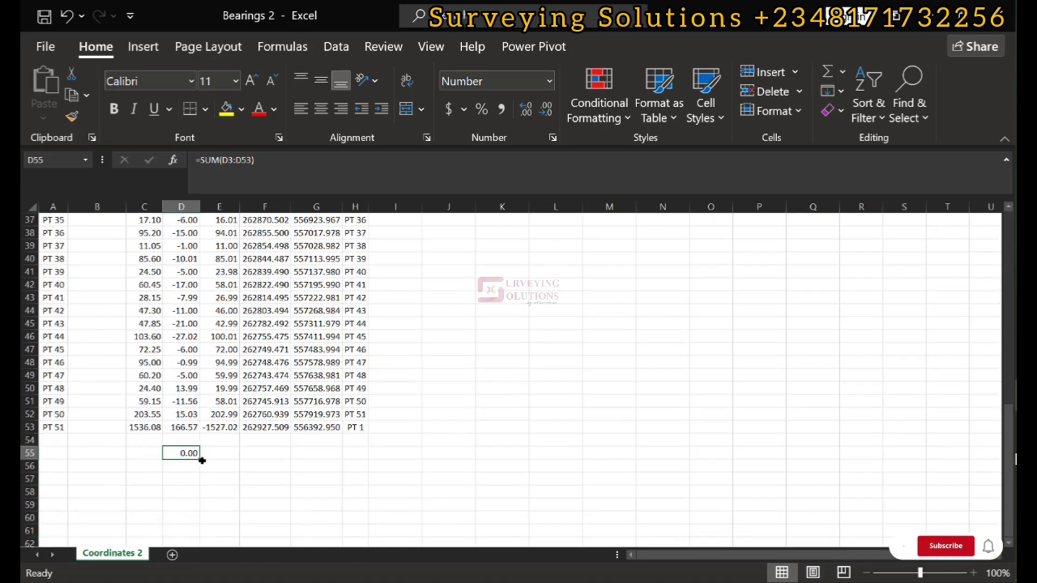
pyautogui.moveTo(202, 461); pyautogui.dragTo(227, 458)
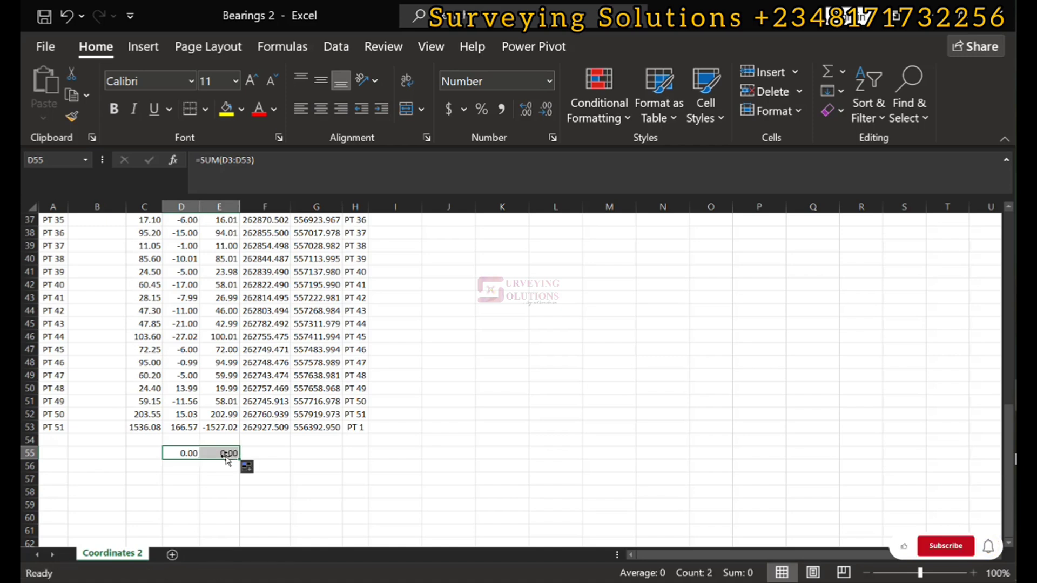
# Step: Check the cell range summed by the ΔN total formula in E55 against the ΔN column
pyautogui.click(222, 454)
pyautogui.doubleClick(222, 454)
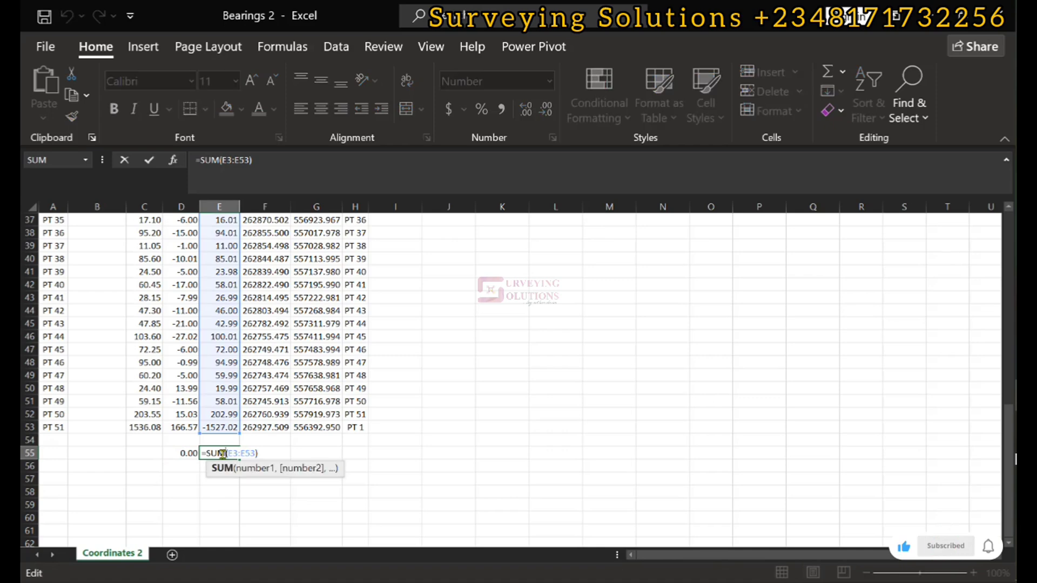
pyautogui.scroll(12, 241, 323)
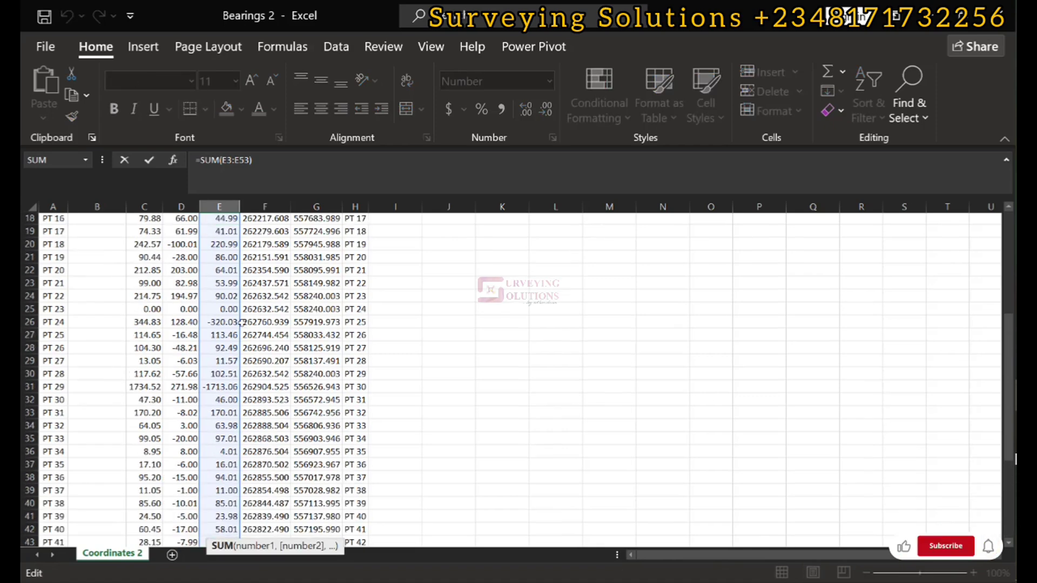
pyautogui.scroll(-12, 241, 323)
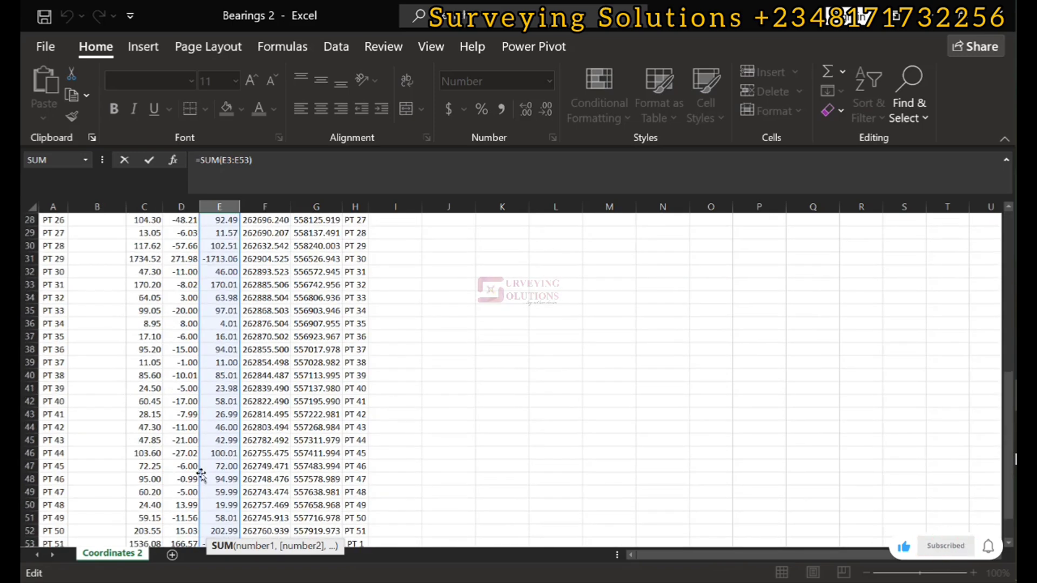
pyautogui.scroll(-2, 203, 475)
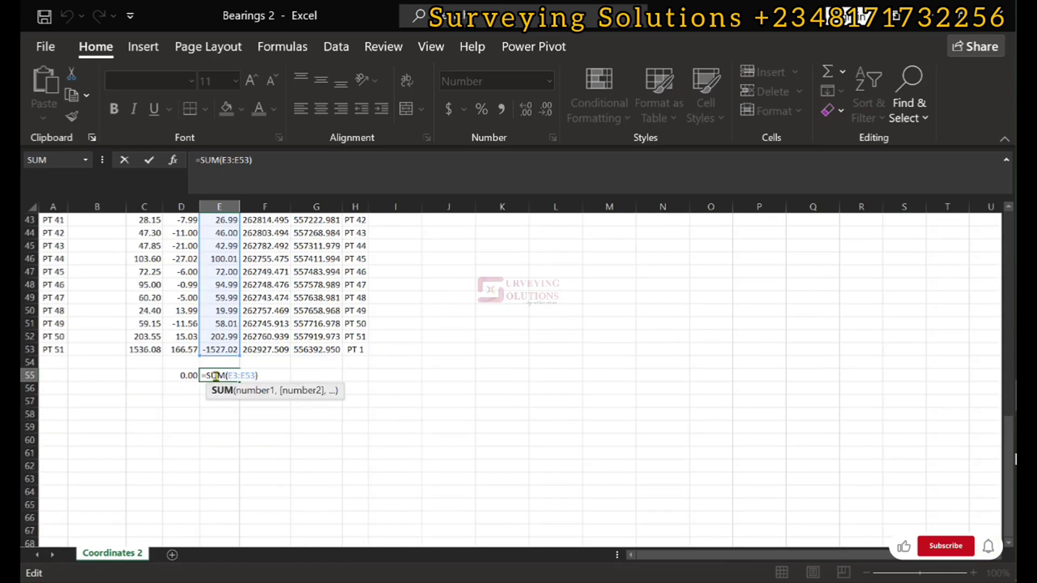
pyautogui.scroll(14, 216, 372)
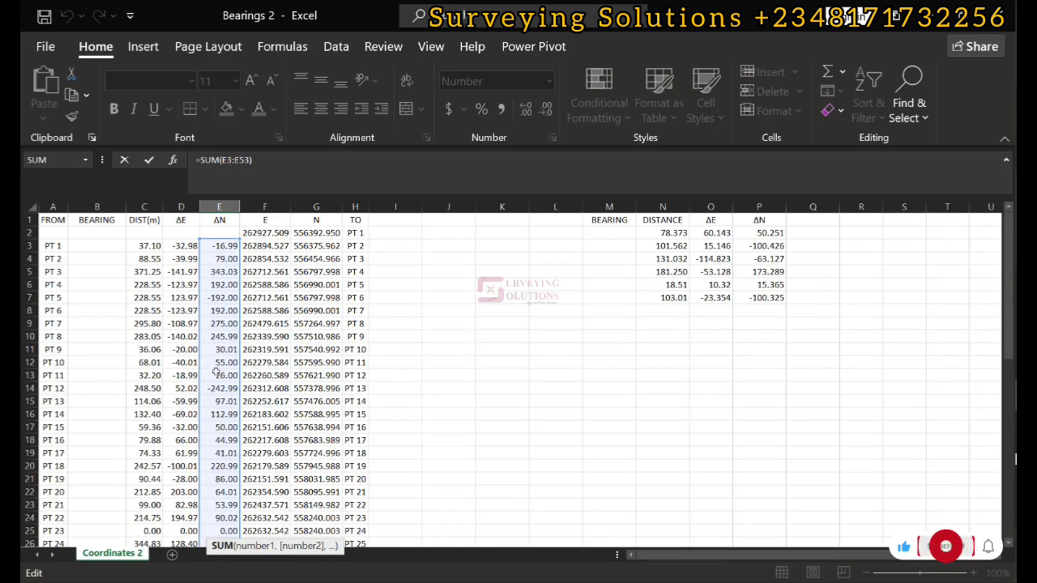
pyautogui.scroll(-12, 216, 372)
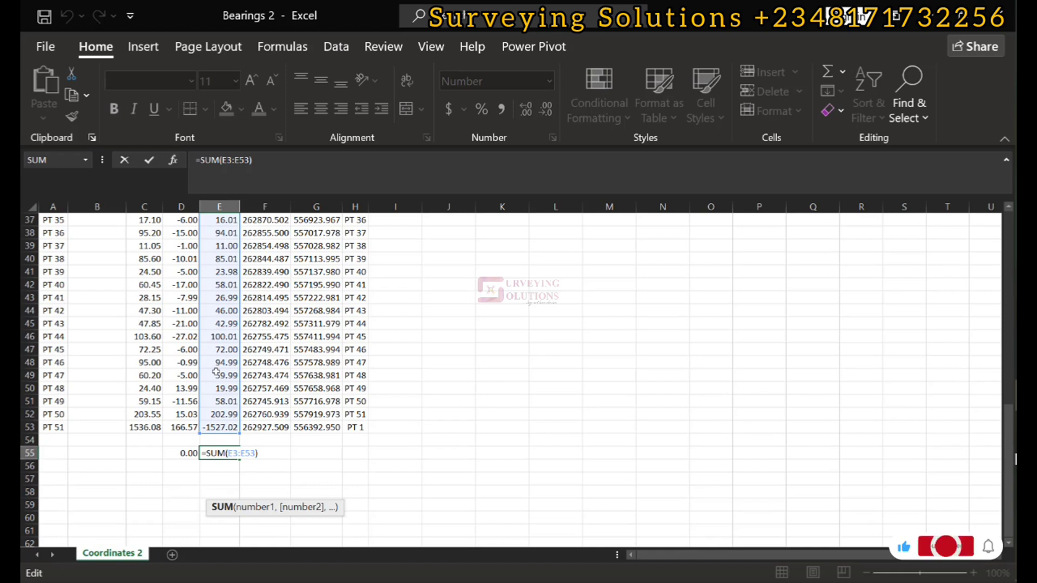
pyautogui.hotkey('ctrl', 'Return')
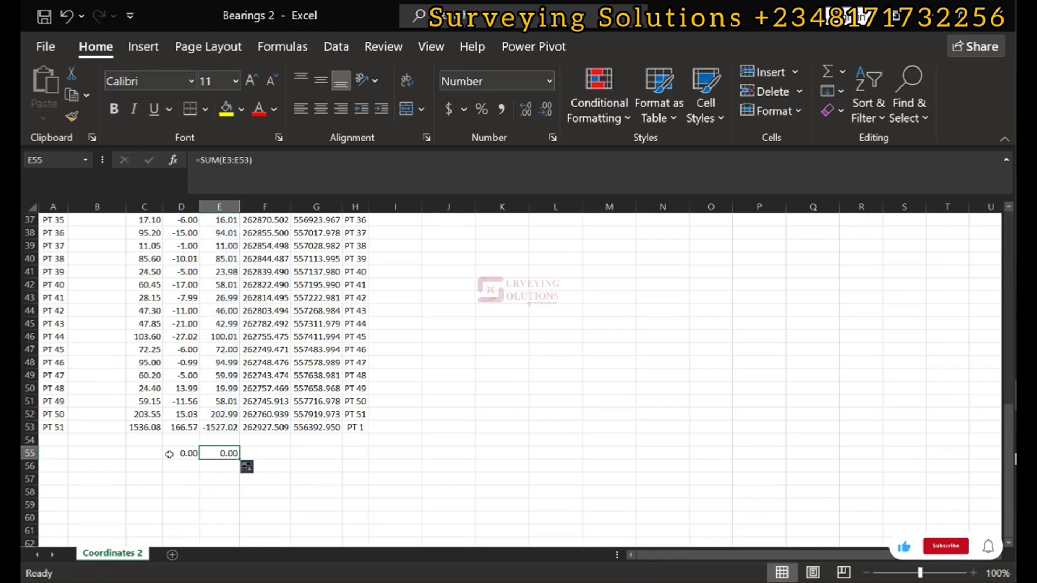
# Step: Switch to the Notes document in Word and colour the phrase "considering the correct quadrant for the angle." red
pyautogui.scroll(12, 219, 452)
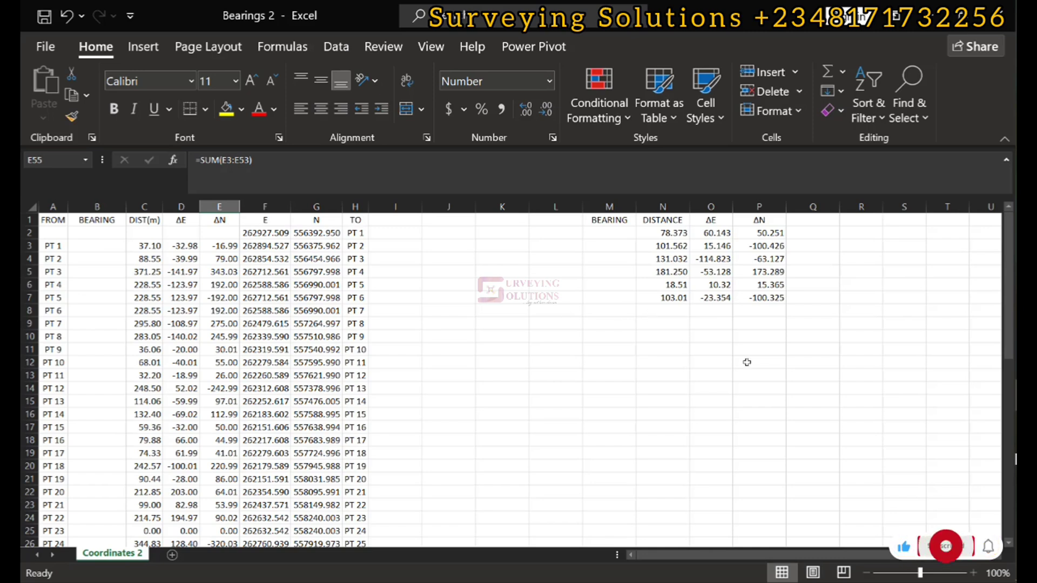
pyautogui.hotkey('alt', 'Tab')
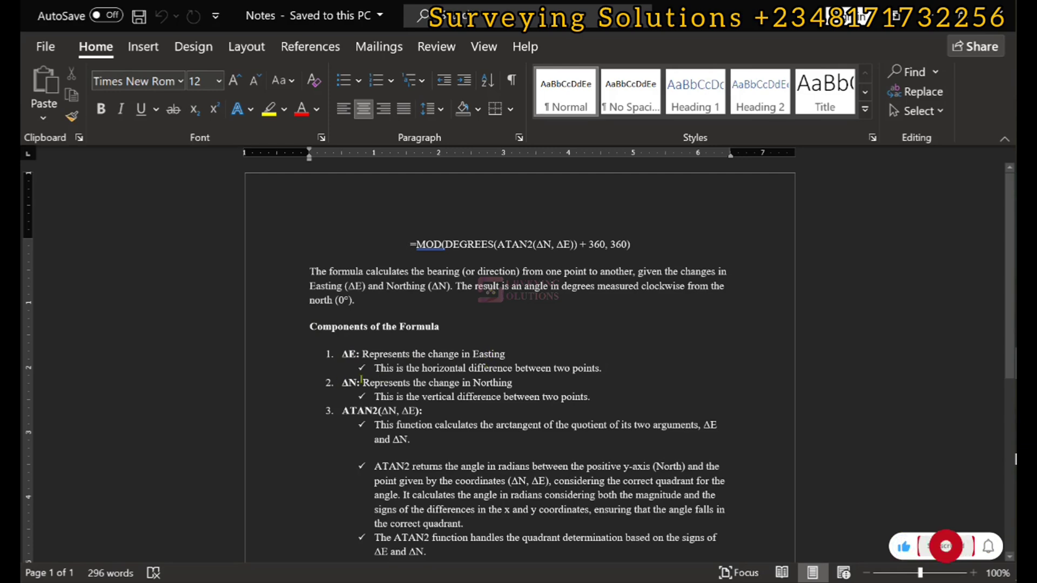
pyautogui.scroll(-2, 484, 384)
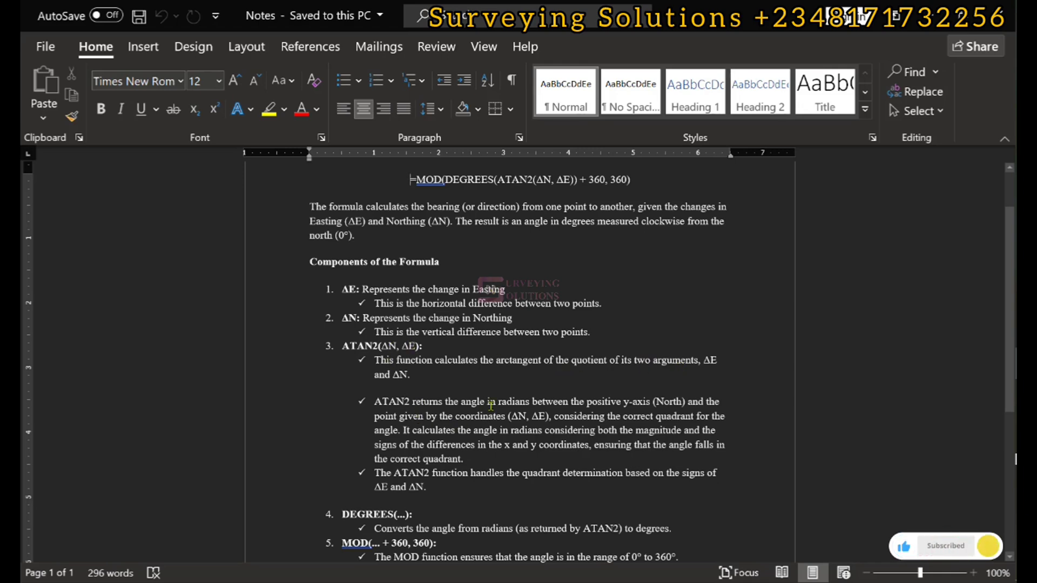
pyautogui.scroll(2, 521, 409)
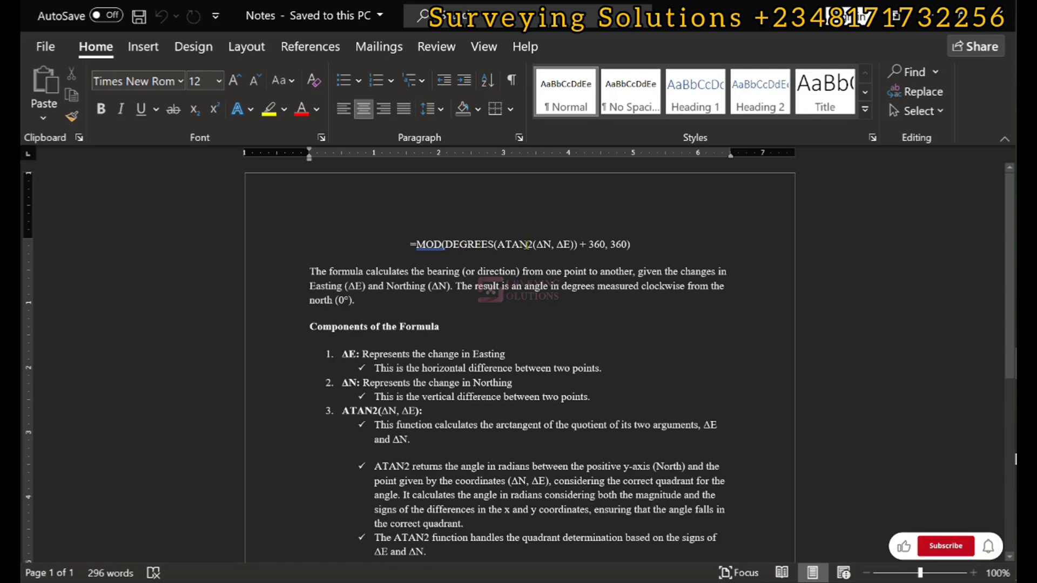
pyautogui.scroll(-3, 526, 246)
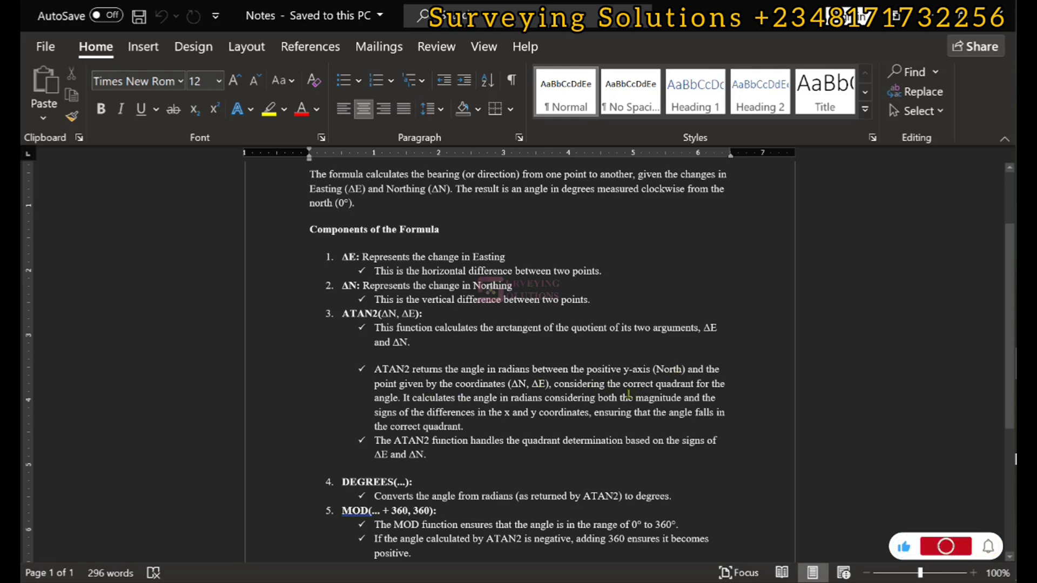
pyautogui.moveTo(556, 389); pyautogui.dragTo(401, 397)
pyautogui.click(496, 372)
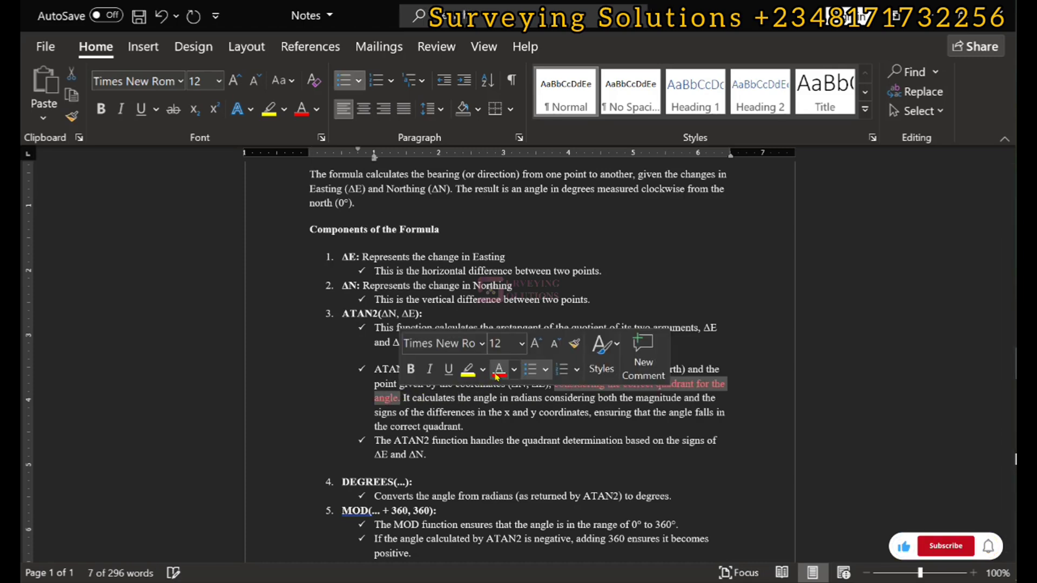
pyautogui.click(463, 402)
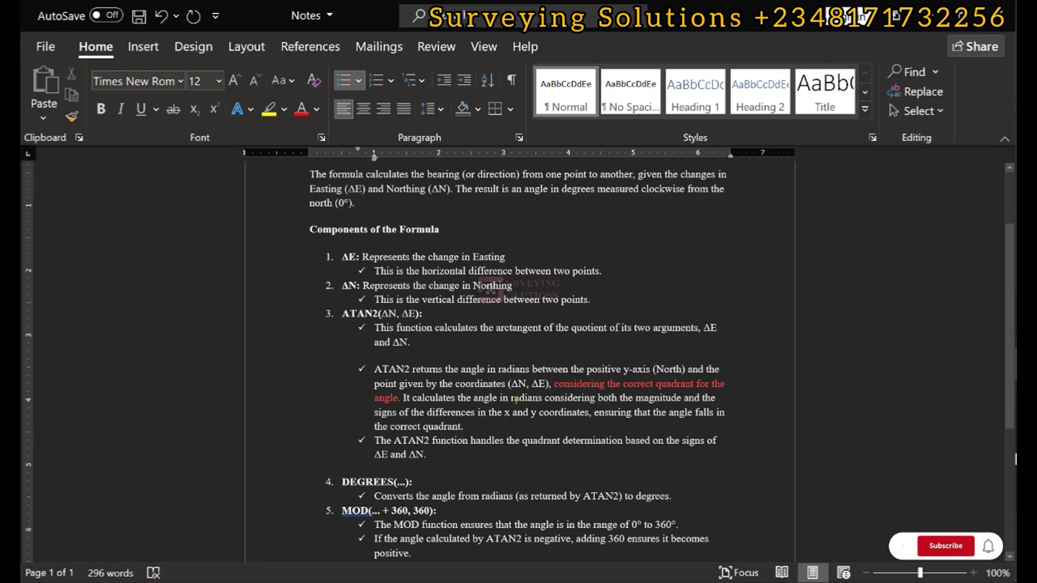
# Step: Read the notes explaining the ATAN2, DEGREES and MOD parts of the bearing formula and its use in all quadrants
pyautogui.scroll(-2, 516, 399)
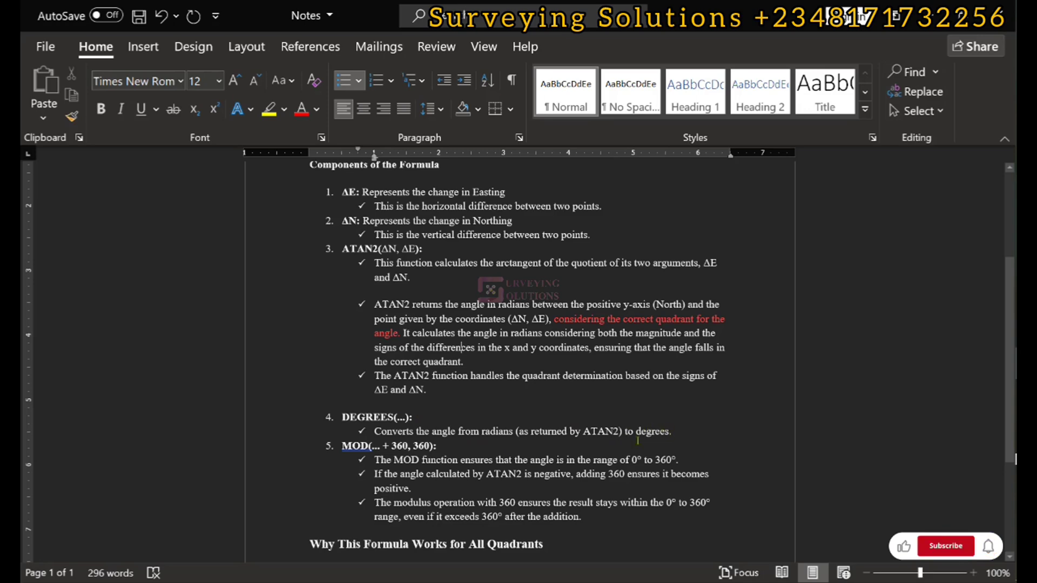
pyautogui.scroll(-2, 280, 446)
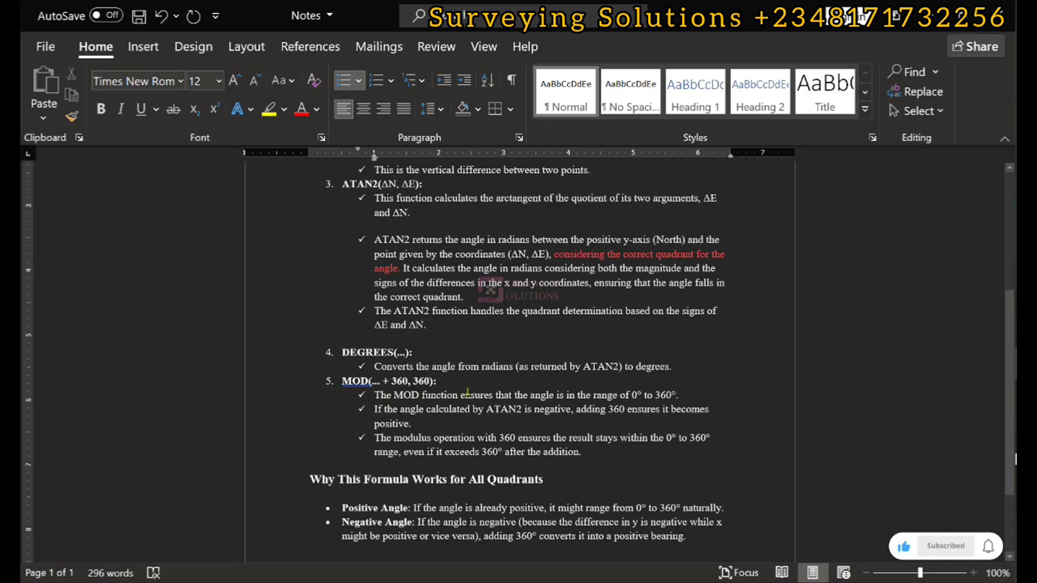
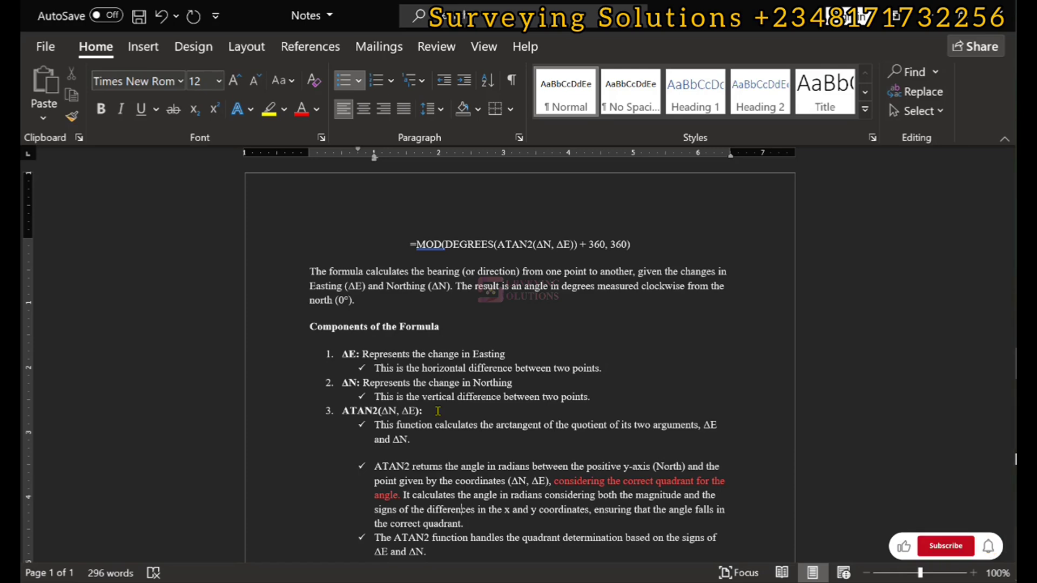
pyautogui.scroll(-3, 438, 411)
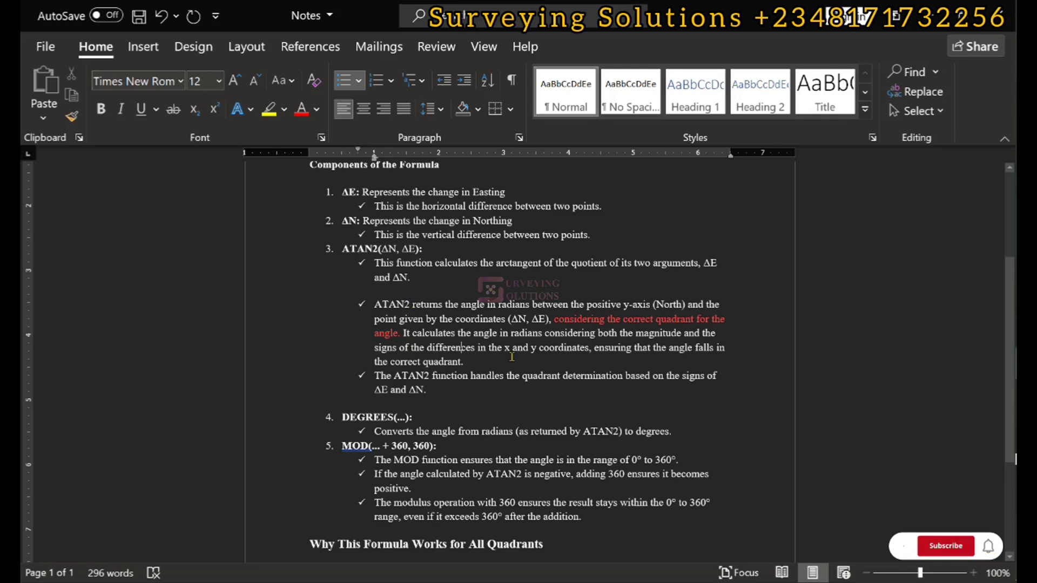
pyautogui.scroll(3, 511, 357)
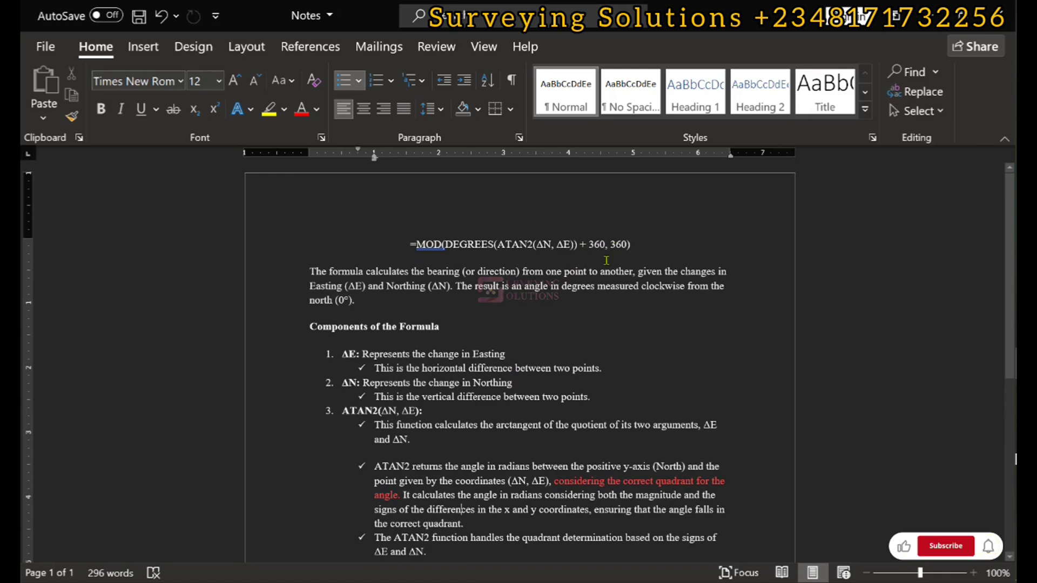
pyautogui.scroll(-3, 438, 333)
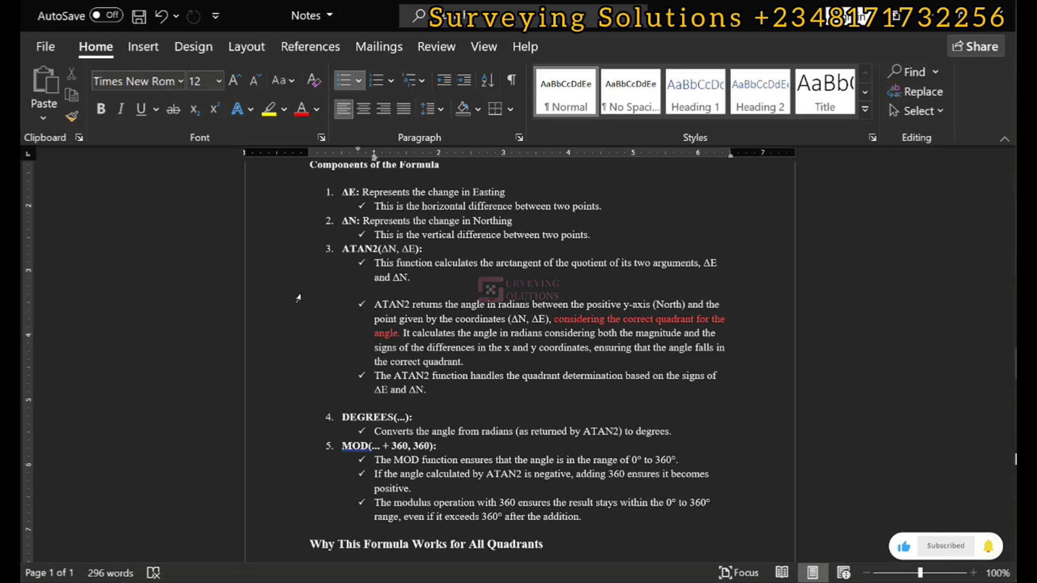
pyautogui.scroll(-4, 419, 425)
pyautogui.scroll(8, 419, 425)
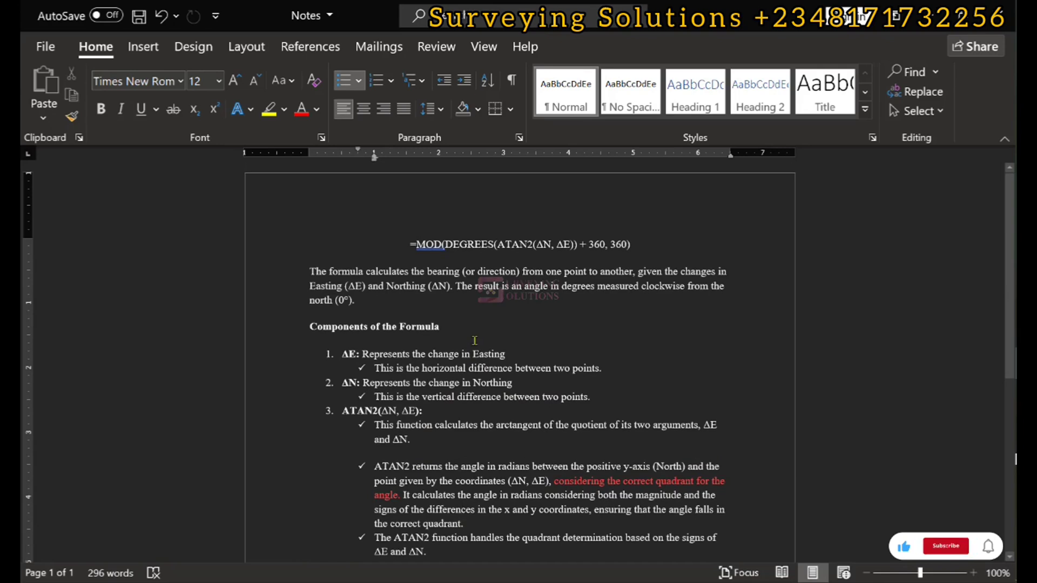
# Step: Copy the formula =MOD(DEGREES(ATAN2(ΔN, ΔE)) + 360, 360) from the notes and paste it into bearing cell B3 in Excel
pyautogui.moveTo(411, 245); pyautogui.dragTo(636, 244)
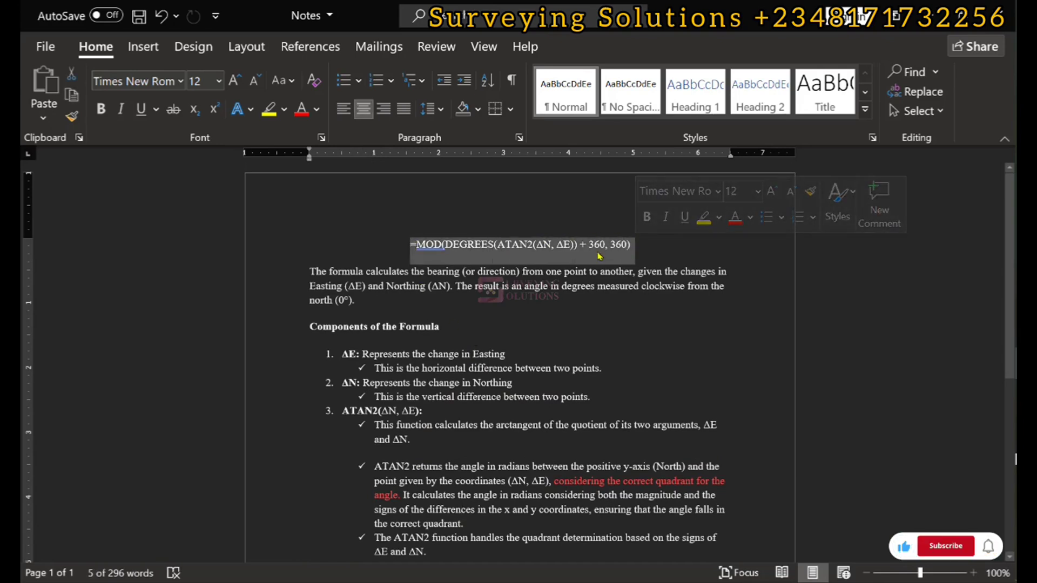
pyautogui.rightClick(601, 252)
pyautogui.click(639, 289)
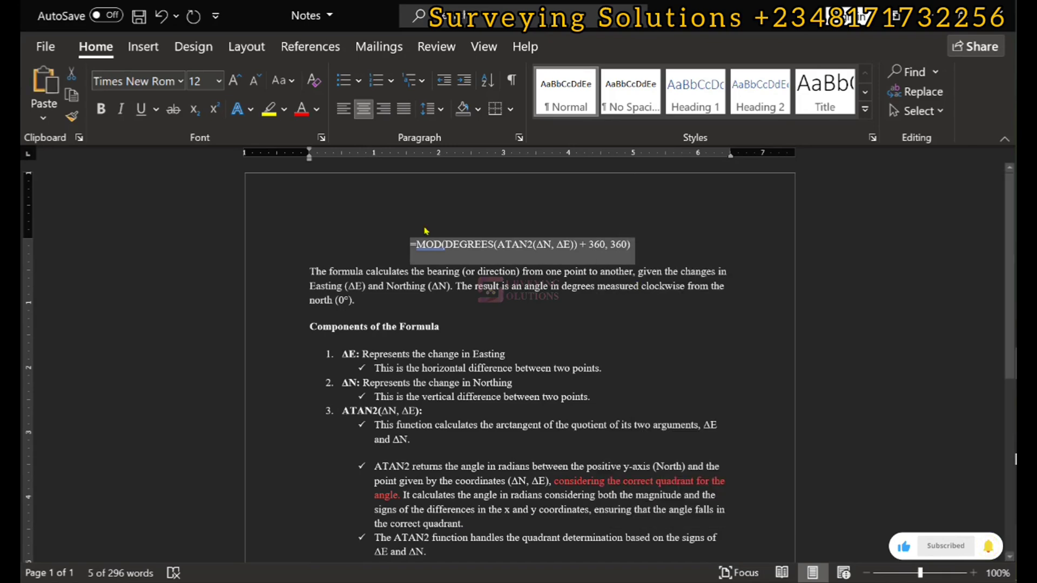
pyautogui.hotkey('alt', 'Tab')
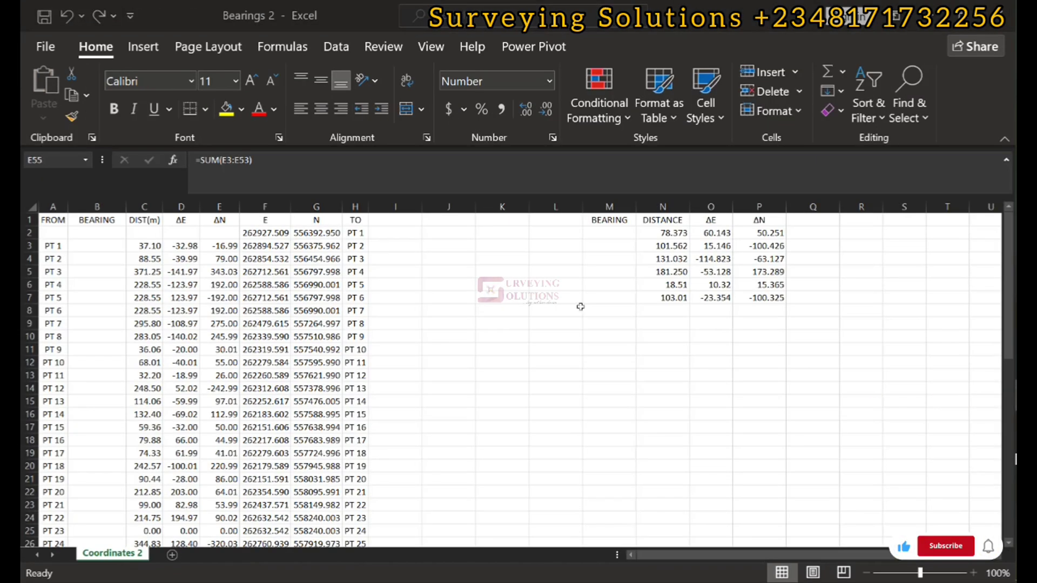
pyautogui.click(79, 246)
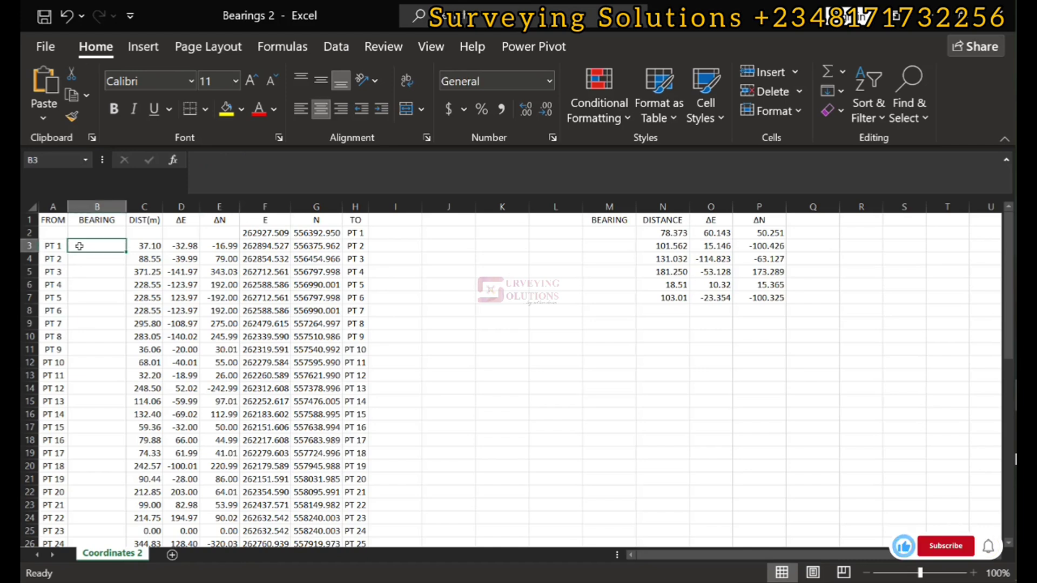
pyautogui.click(208, 164)
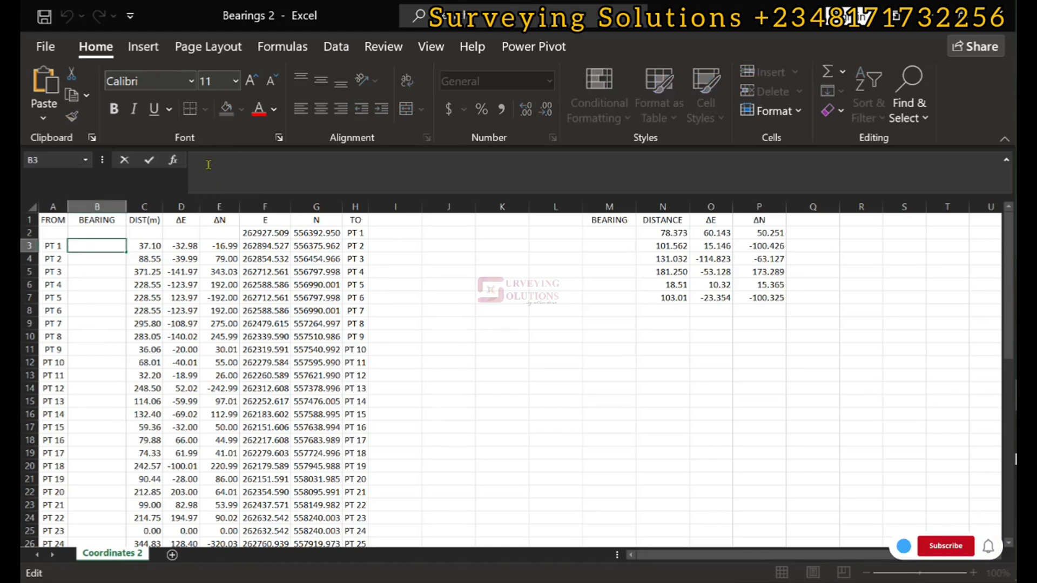
pyautogui.hotkey('ctrl', 'v')
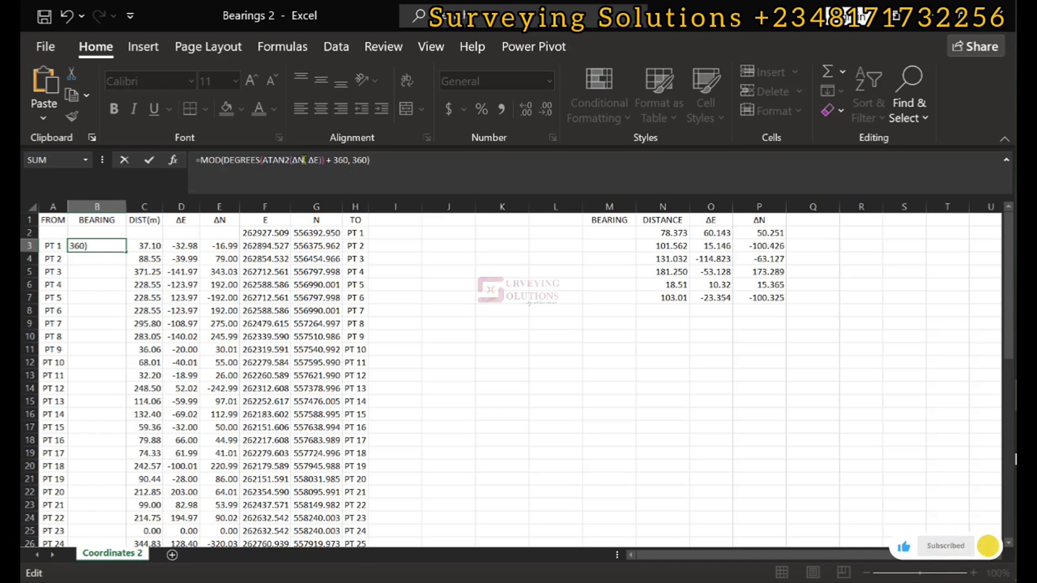
# Step: Replace ΔN with E3 and ΔE with D3 in the B3 bearing formula and enter the formula
pyautogui.click(304, 160)
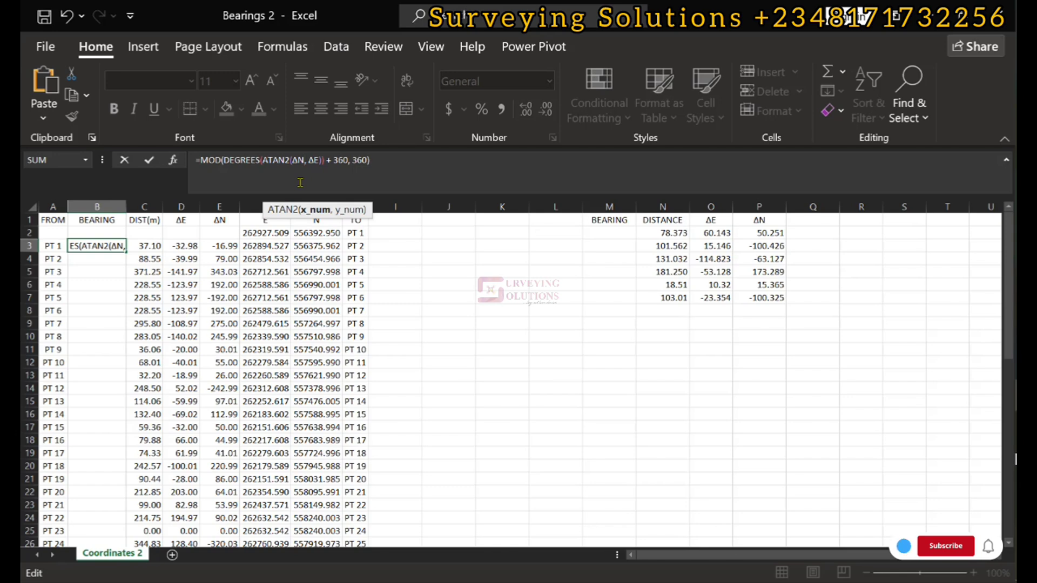
pyautogui.press('BackSpace')
pyautogui.press('BackSpace')
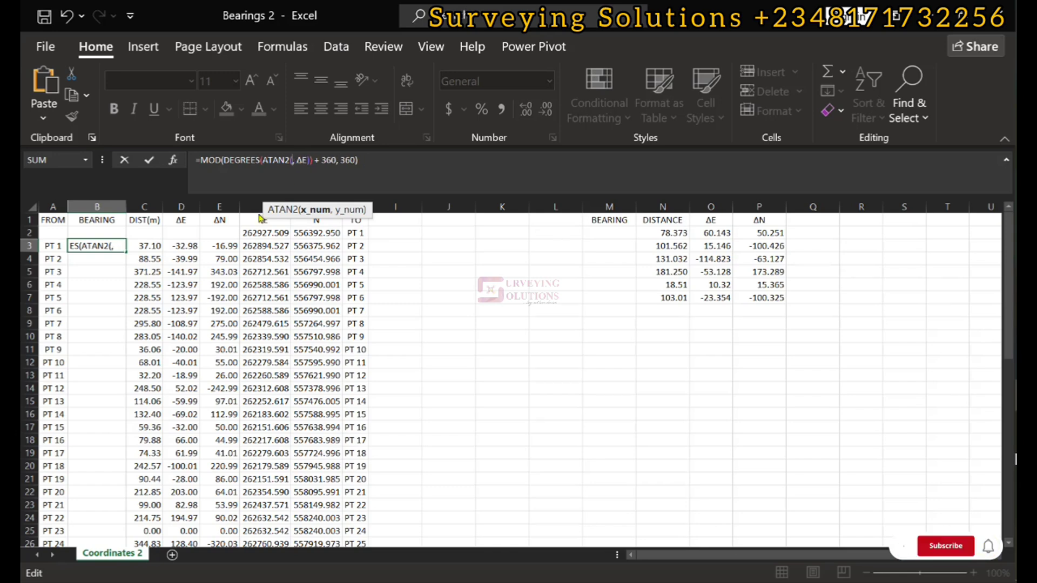
pyautogui.click(225, 246)
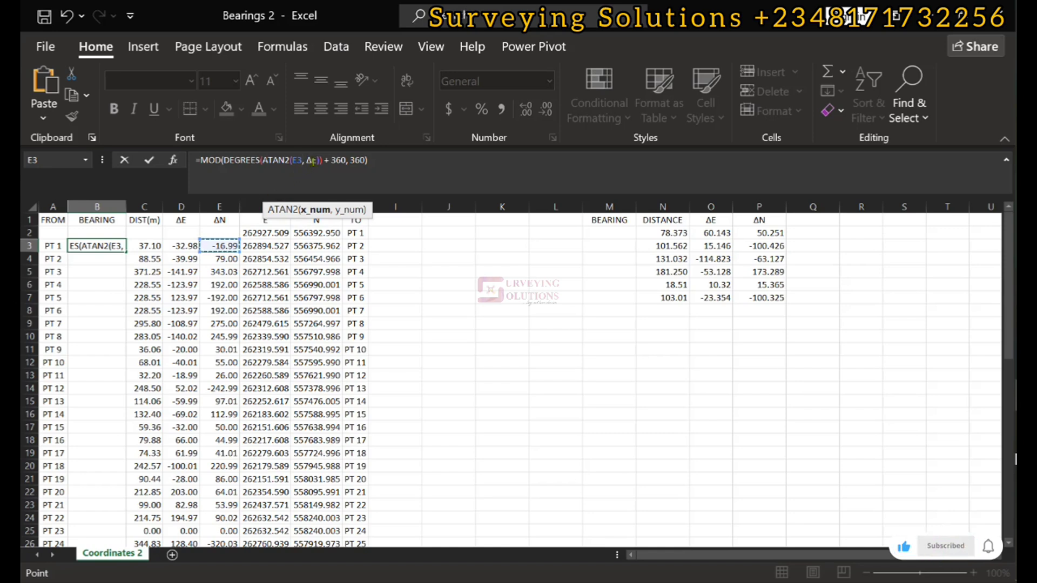
pyautogui.click(315, 161)
pyautogui.press('BackSpace')
pyautogui.press('BackSpace')
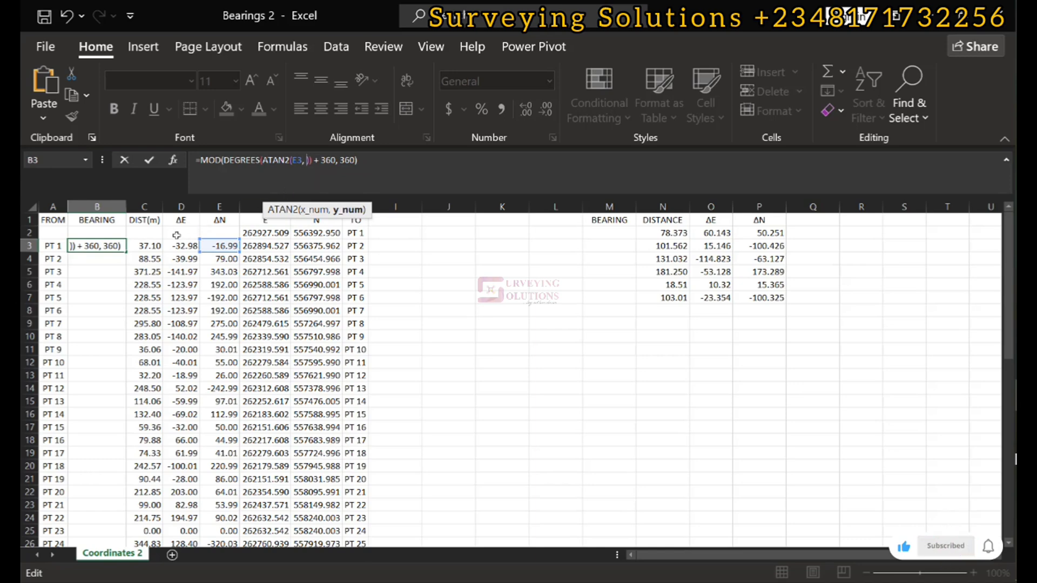
pyautogui.click(186, 247)
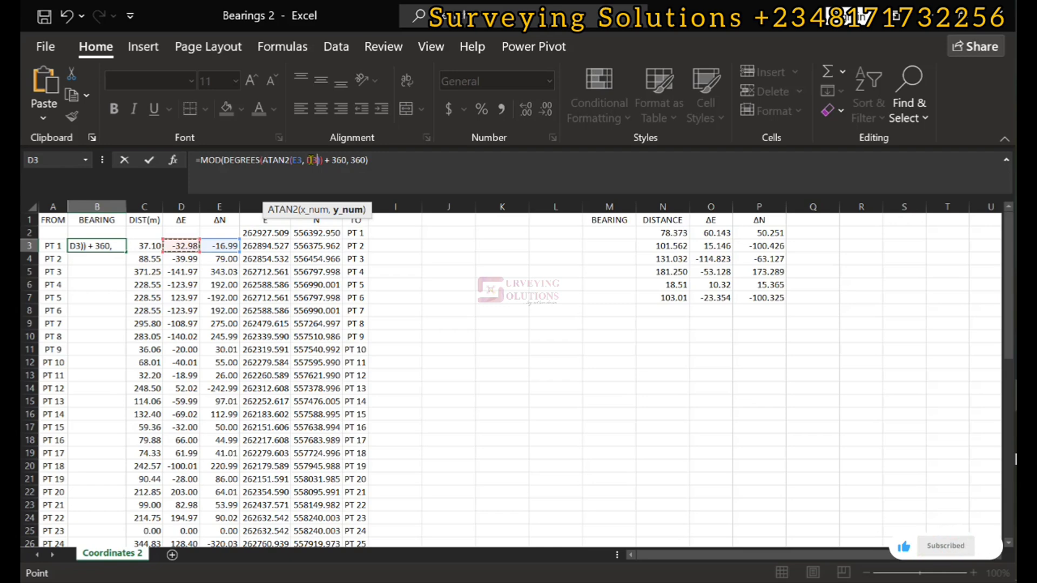
pyautogui.press('Return')
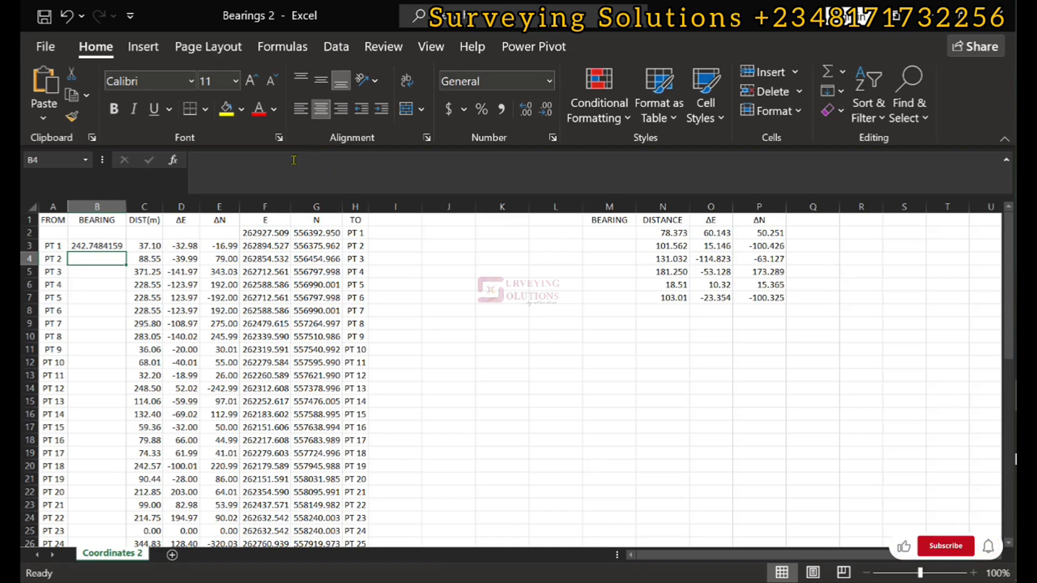
# Step: Fill the B3 bearing formula down the BEARING column to the PT 51 row, B53
pyautogui.click(89, 246)
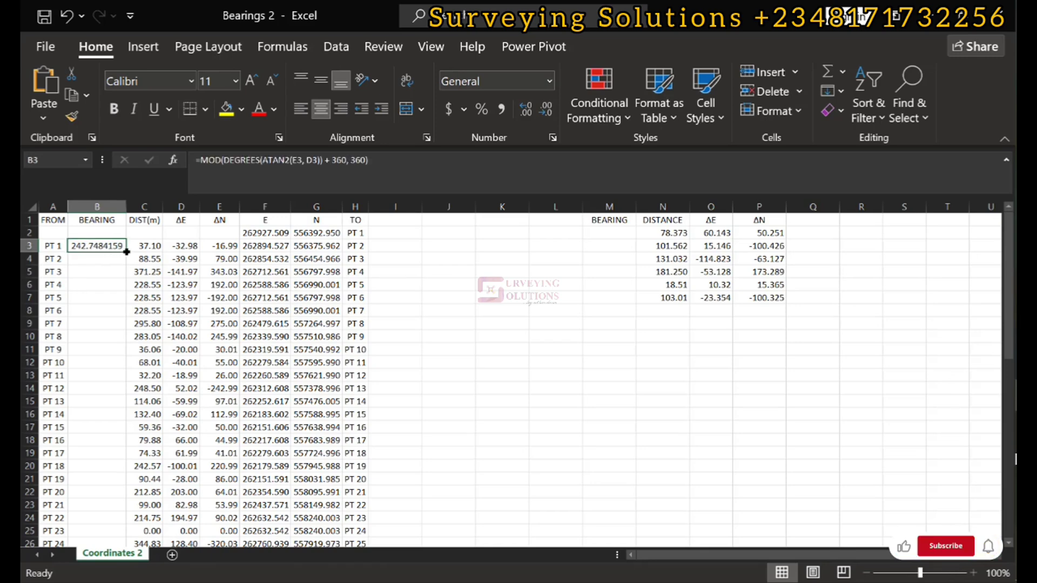
pyautogui.doubleClick(127, 252)
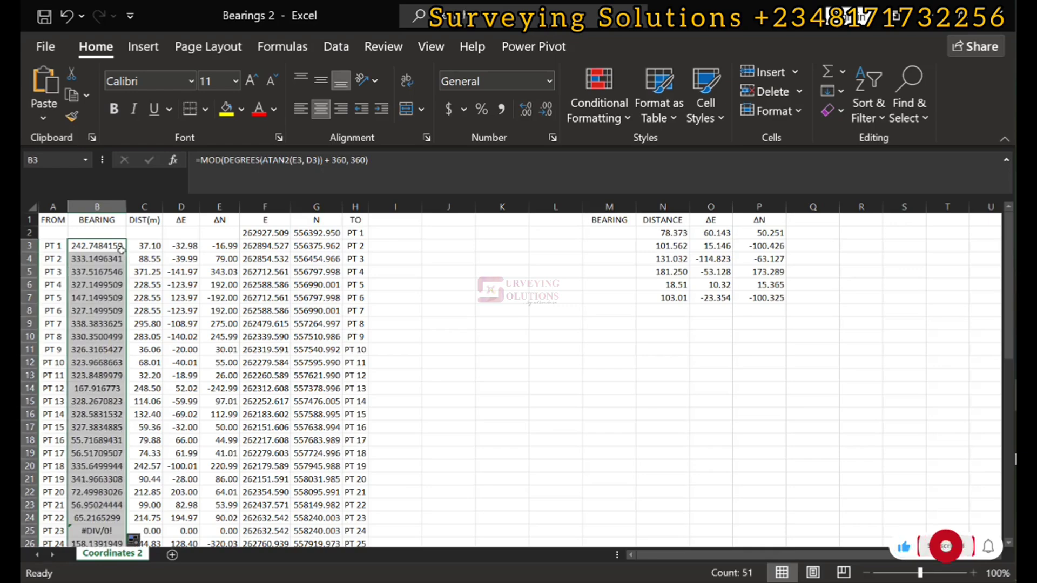
pyautogui.scroll(-12, 113, 288)
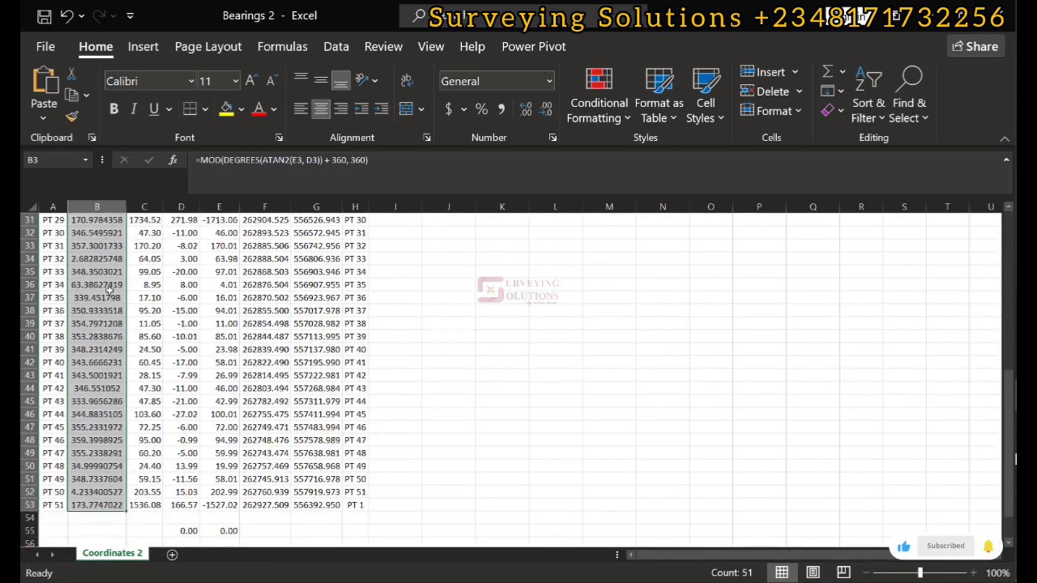
# Step: Examine the computed bearings down column B, checking the PT 23 row's distance and ΔE formulas against its bearing error
pyautogui.scroll(7, 109, 291)
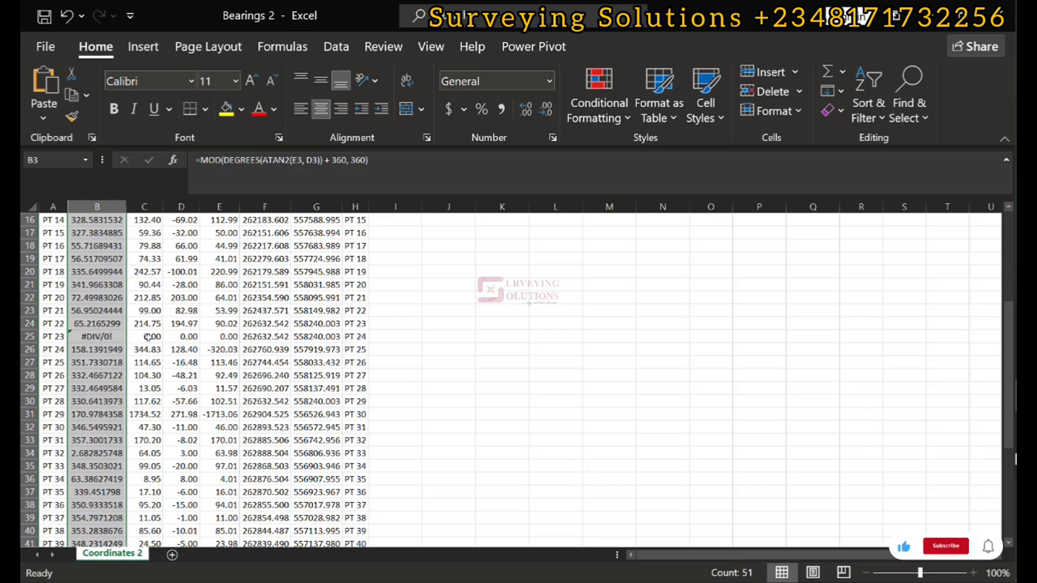
pyautogui.click(149, 336)
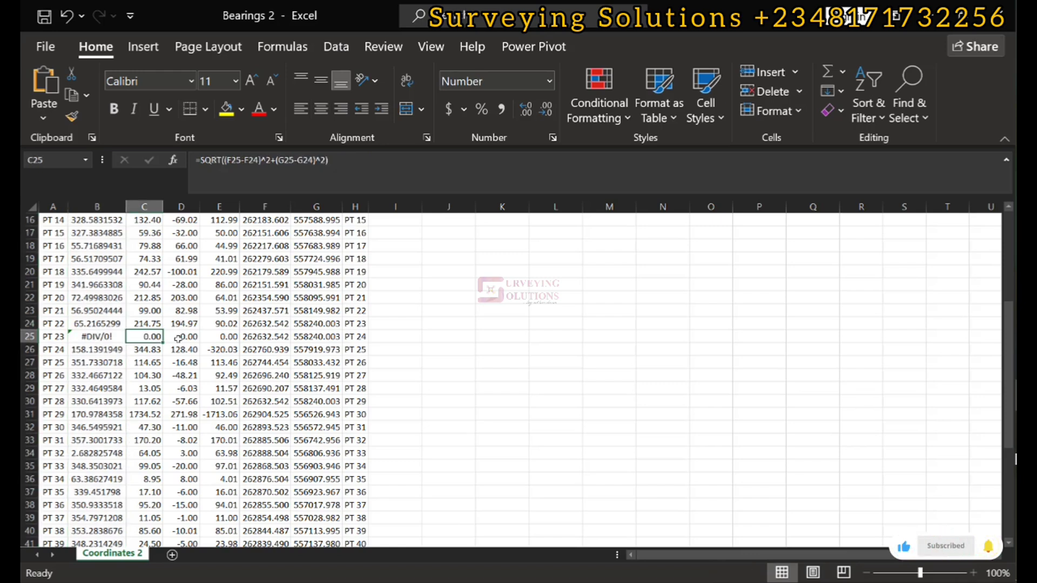
pyautogui.click(178, 338)
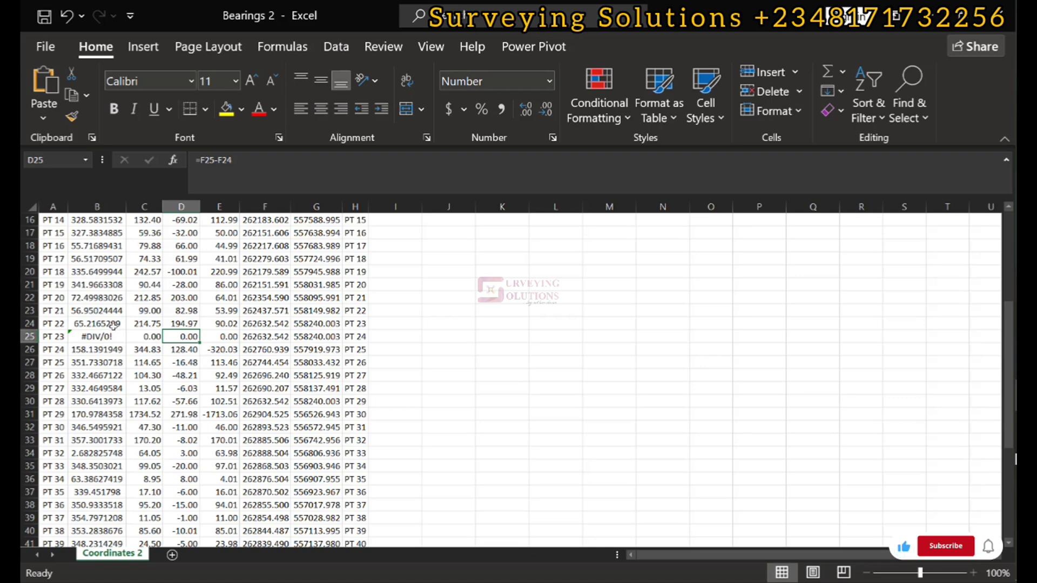
pyautogui.scroll(5, 90, 282)
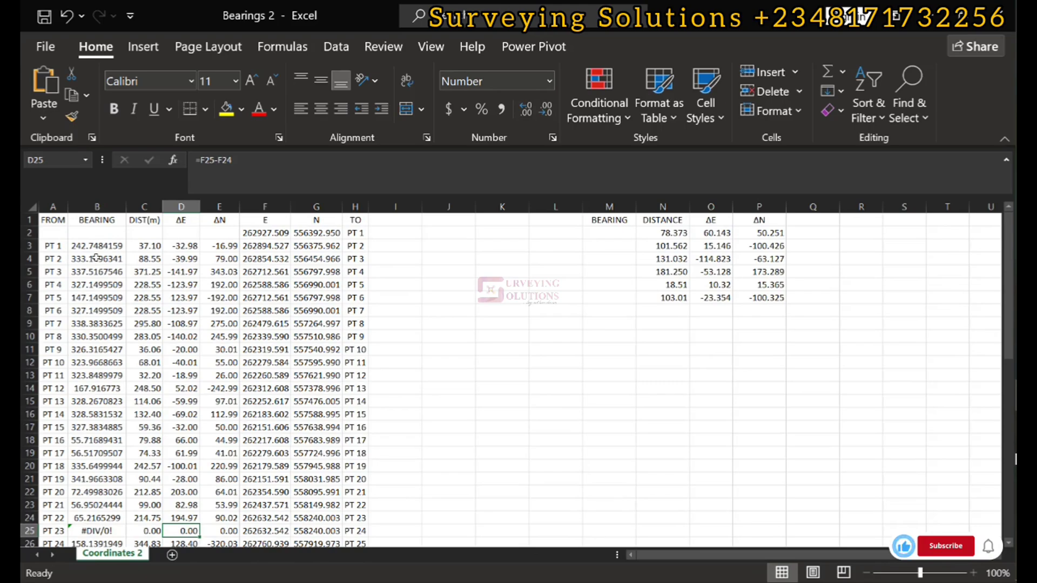
pyautogui.scroll(-6, 96, 258)
pyautogui.scroll(-5, 96, 258)
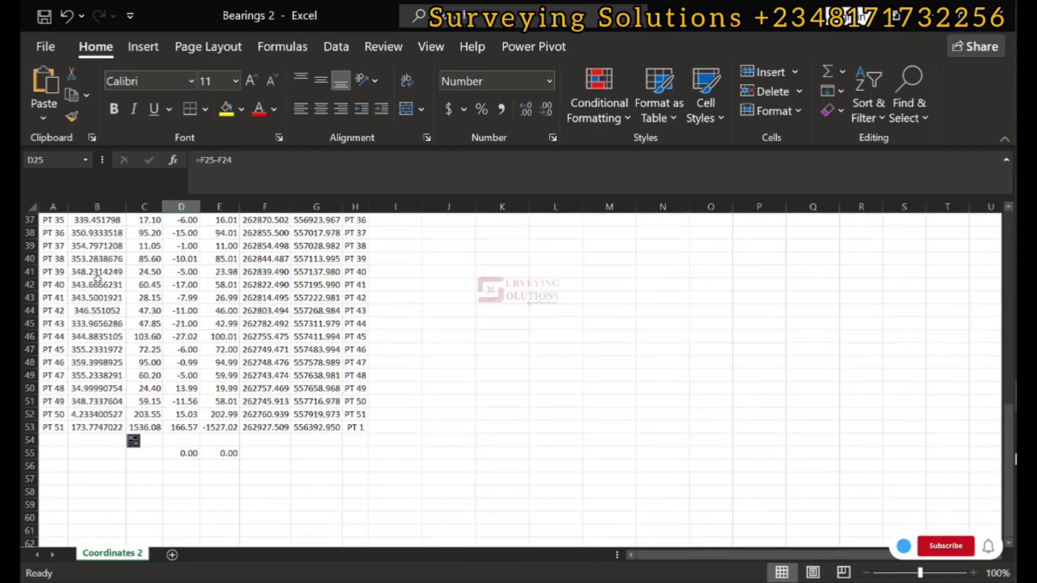
pyautogui.scroll(7, 111, 340)
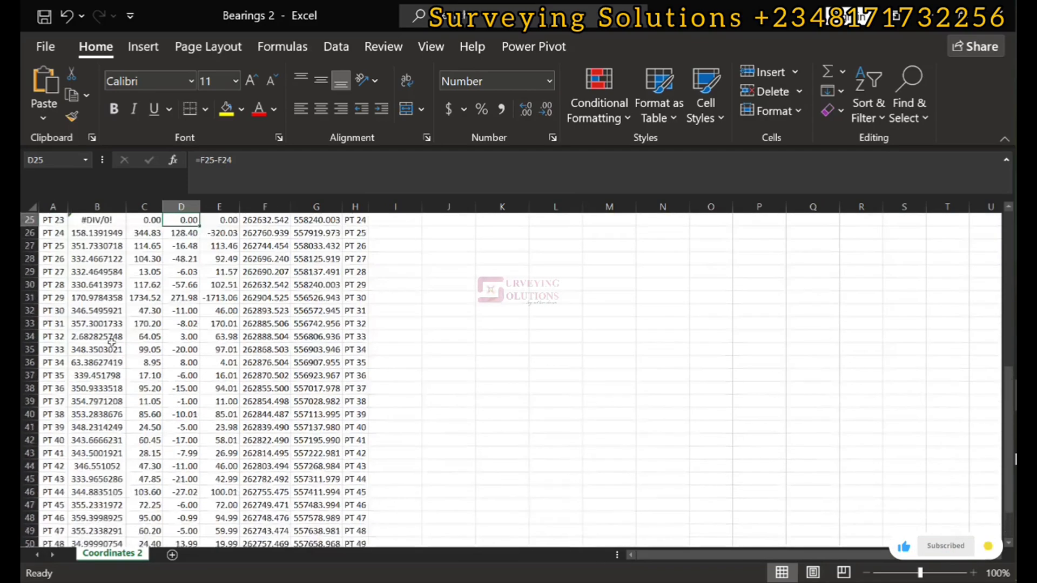
pyautogui.scroll(5, 112, 340)
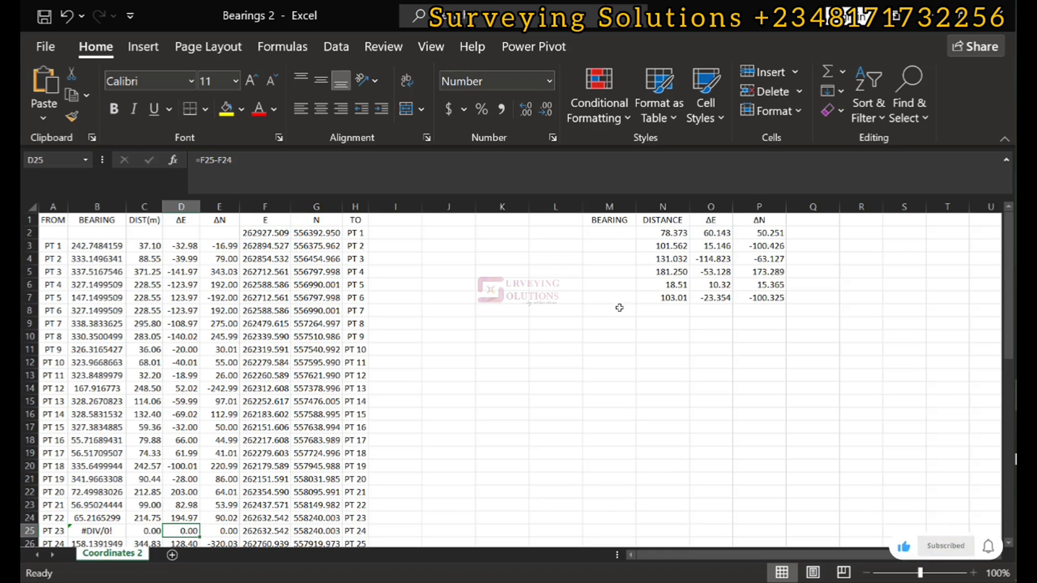
# Step: Put the formula =MOD(DEGREES(ATAN2(ΔN, ΔE)) + 360, 360) into bearing cell M2 of the second table
pyautogui.click(617, 232)
pyautogui.doubleClick(618, 232)
pyautogui.write('=MOD(DEGREES(ATAN2(ΔN, ΔE)) + 360, 360)')
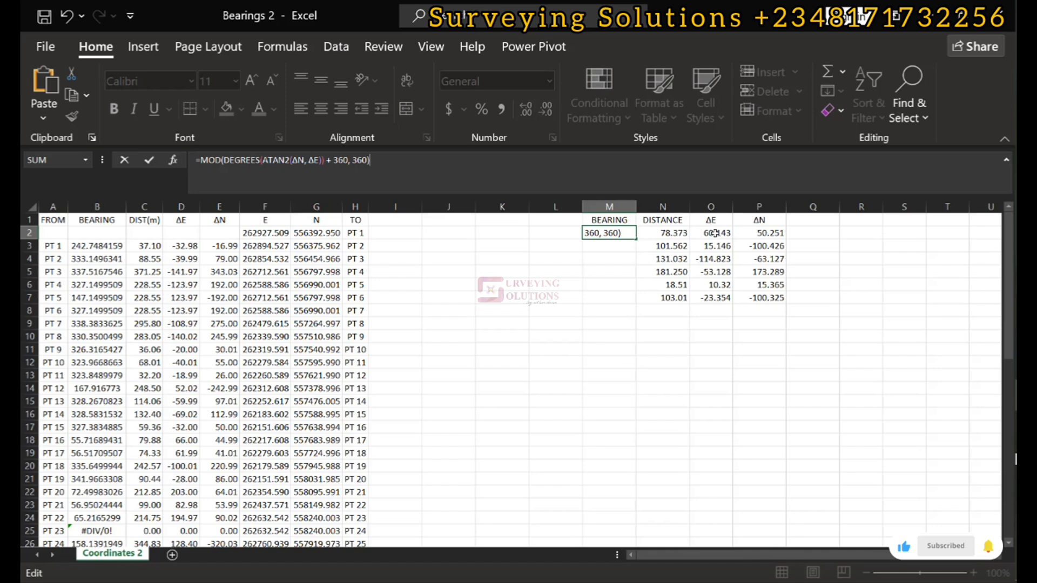
# Step: Replace ΔN with P2 and ΔE with O2 in the M2 bearing formula and enter the formula
pyautogui.click(297, 177)
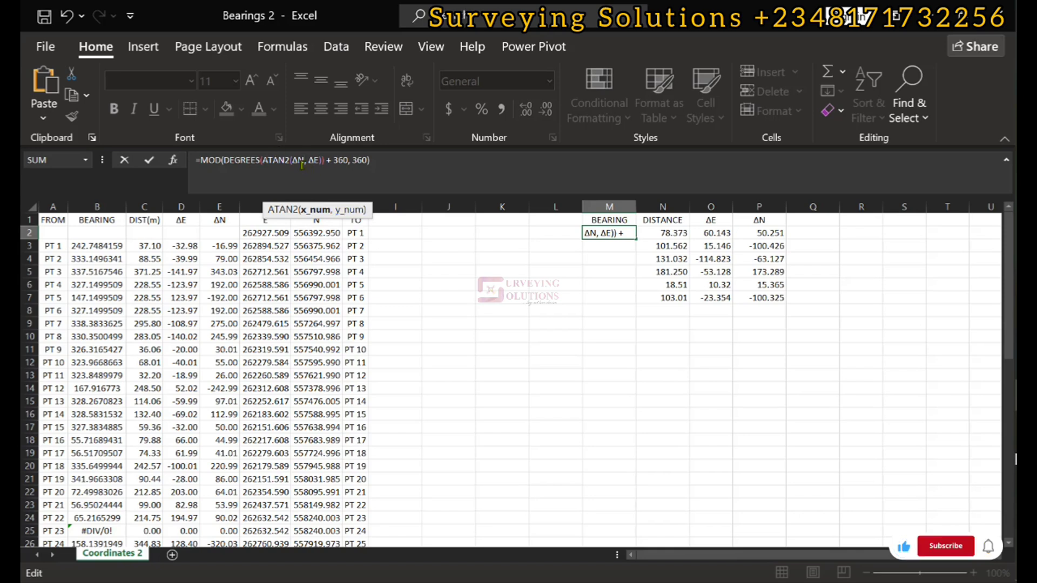
pyautogui.press('BackSpace')
pyautogui.press('BackSpace')
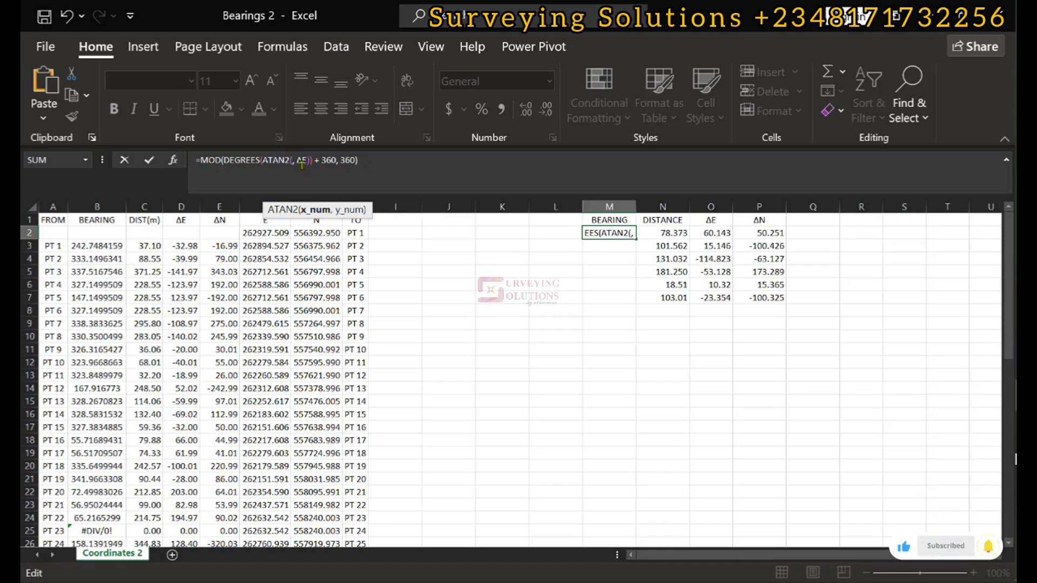
pyautogui.click(770, 234)
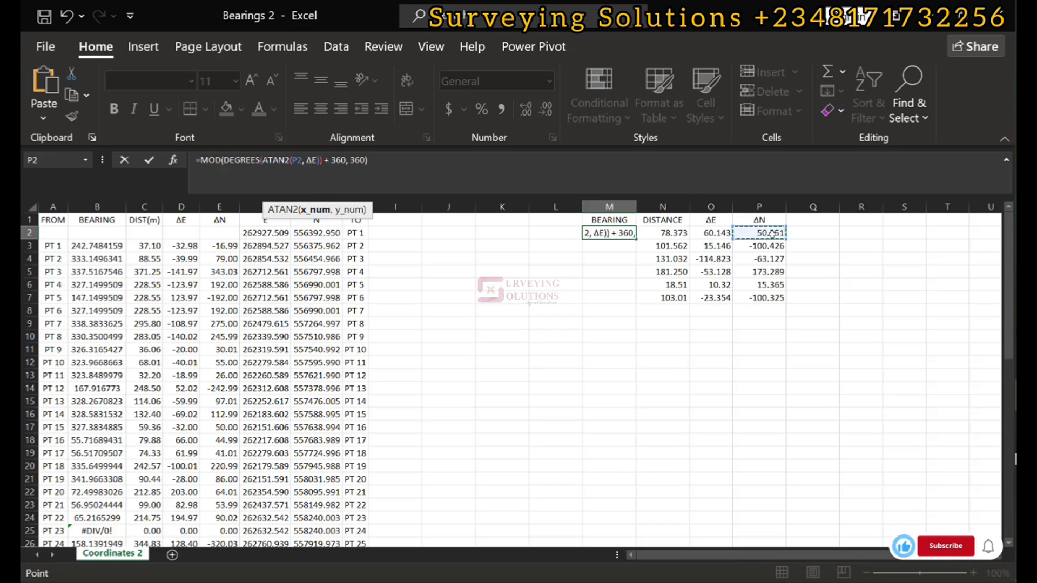
pyautogui.click(312, 162)
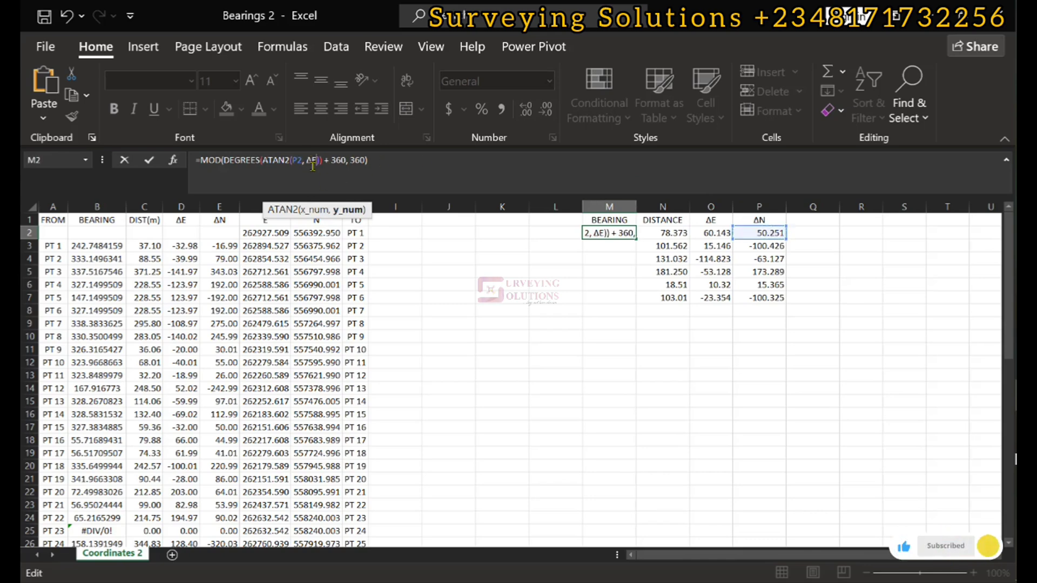
pyautogui.press('BackSpace')
pyautogui.press('BackSpace')
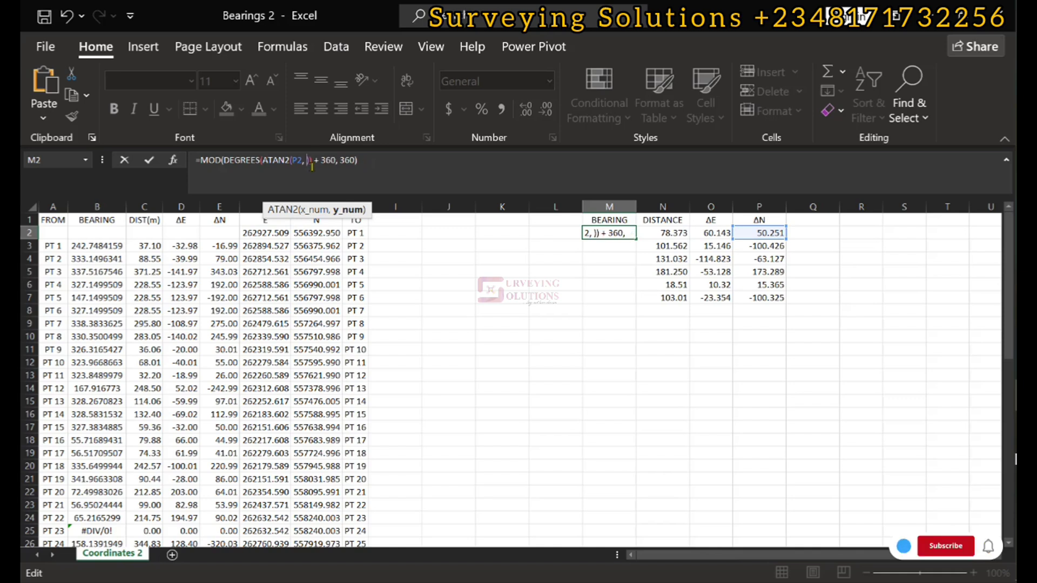
pyautogui.click(711, 234)
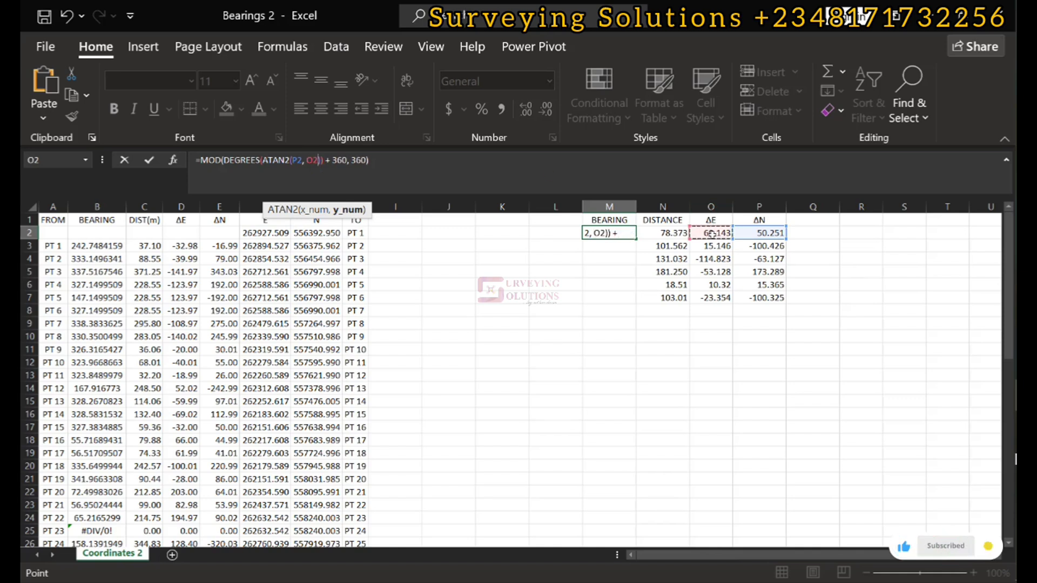
pyautogui.press('Return')
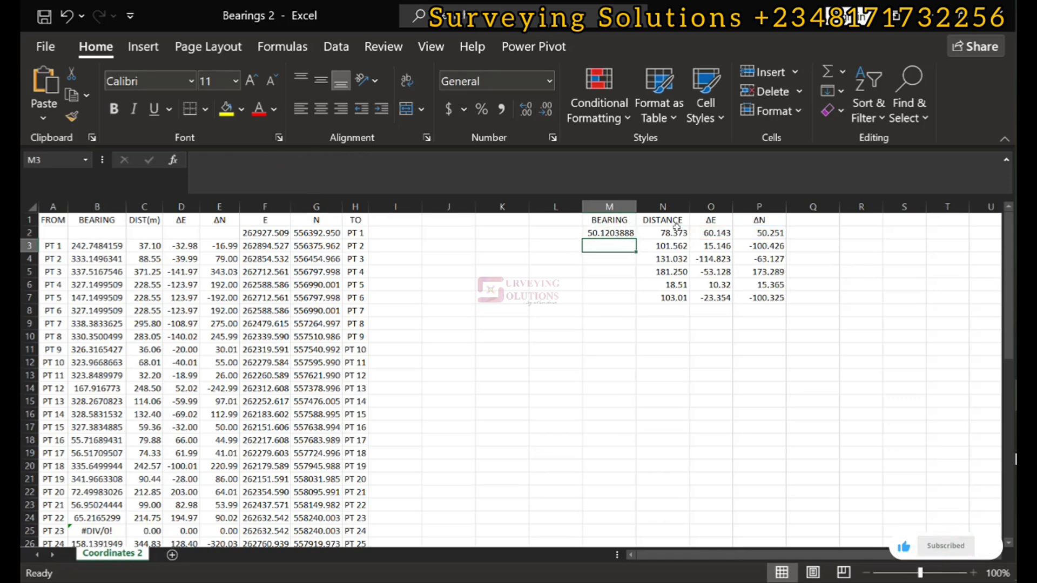
# Step: Fill the M2 bearing formula down the second table's BEARING column to M7
pyautogui.click(611, 232)
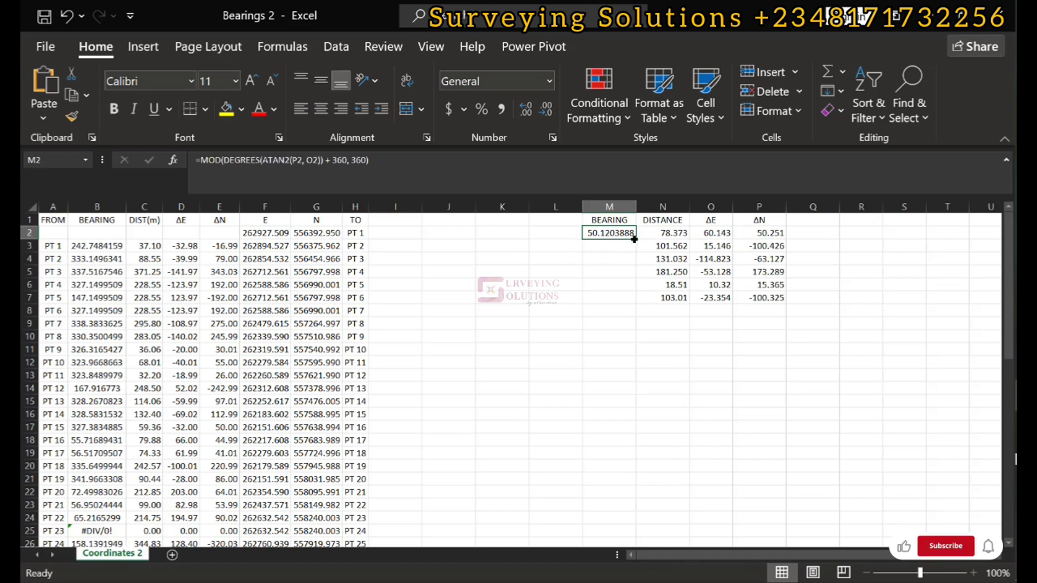
pyautogui.doubleClick(636, 241)
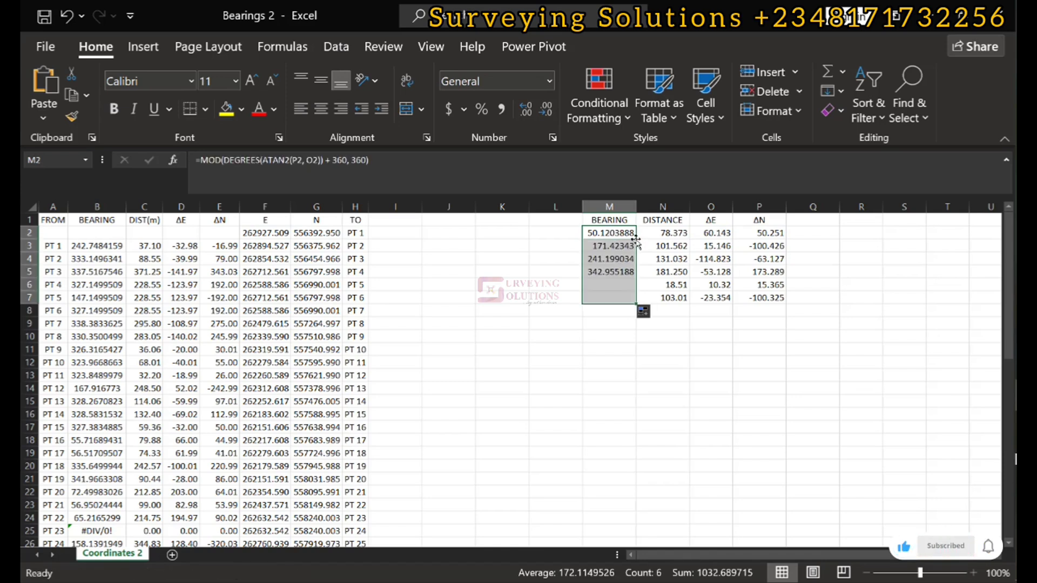